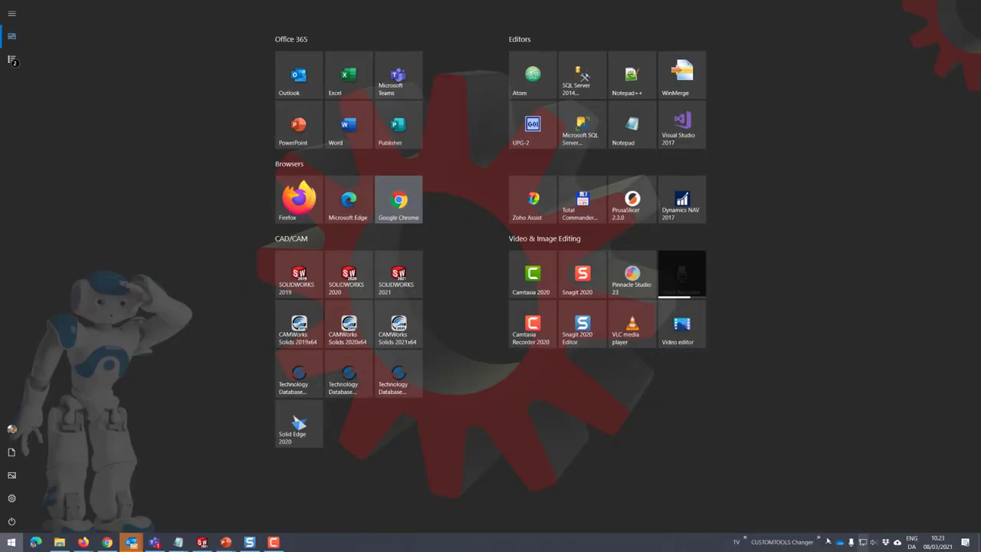
Confirm NESTINGWorks is ticked under Add-Ins, then open NEW RACE CAR.SLDASM from Recent
{"action": "left_click", "coordinate": [209, 543]}
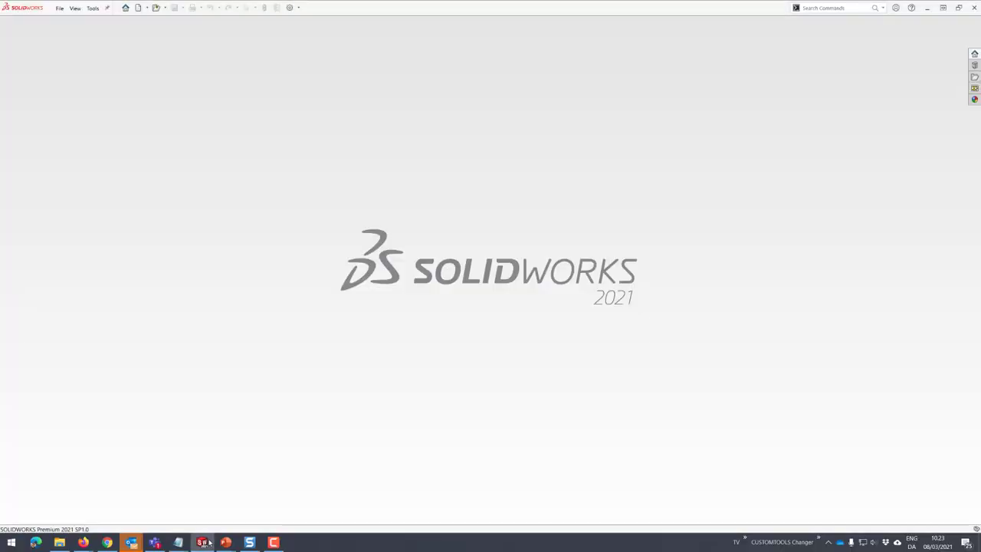
{"action": "left_click", "coordinate": [299, 7]}
{"action": "left_click", "coordinate": [309, 29]}
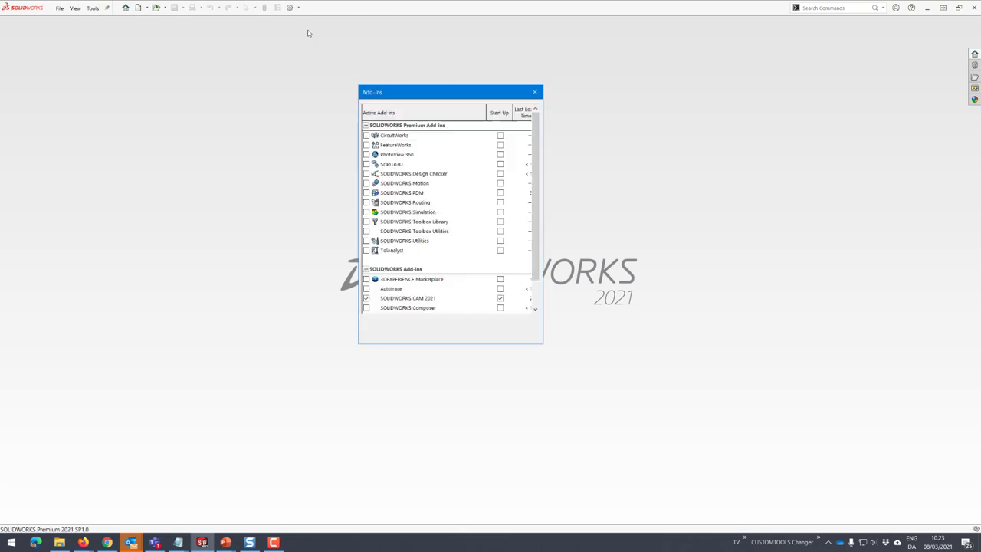
{"action": "scroll", "coordinate": [420, 227], "scroll_direction": "down", "scroll_amount": 2}
{"action": "scroll", "coordinate": [420, 228], "scroll_direction": "down", "scroll_amount": 4}
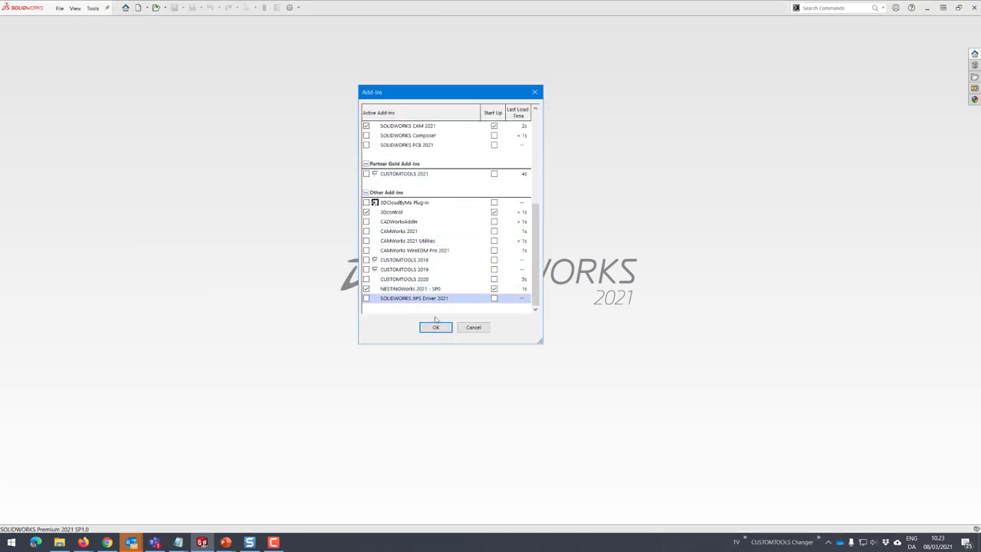
{"action": "left_click", "coordinate": [442, 330]}
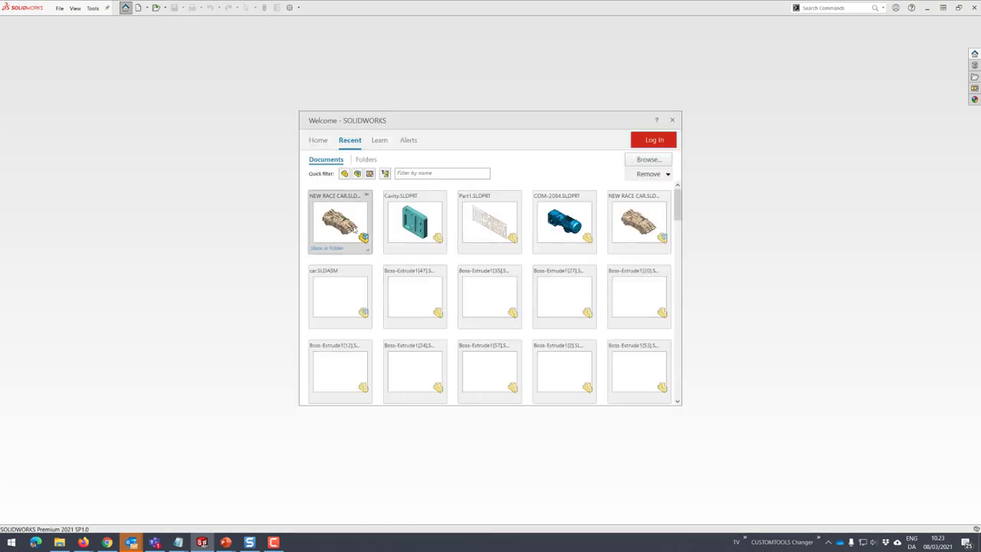
{"action": "left_click", "coordinate": [354, 229]}
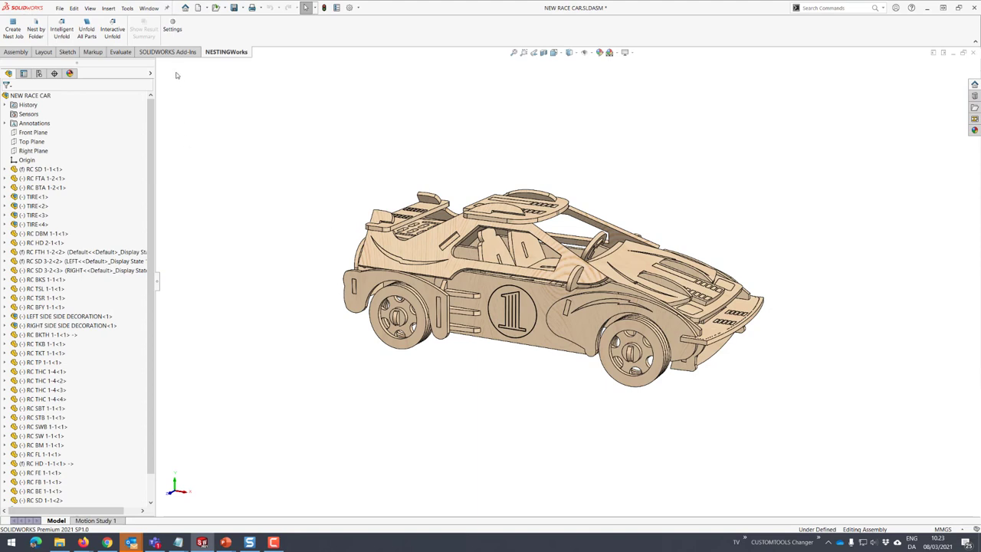
{"action": "left_click", "coordinate": [173, 28]}
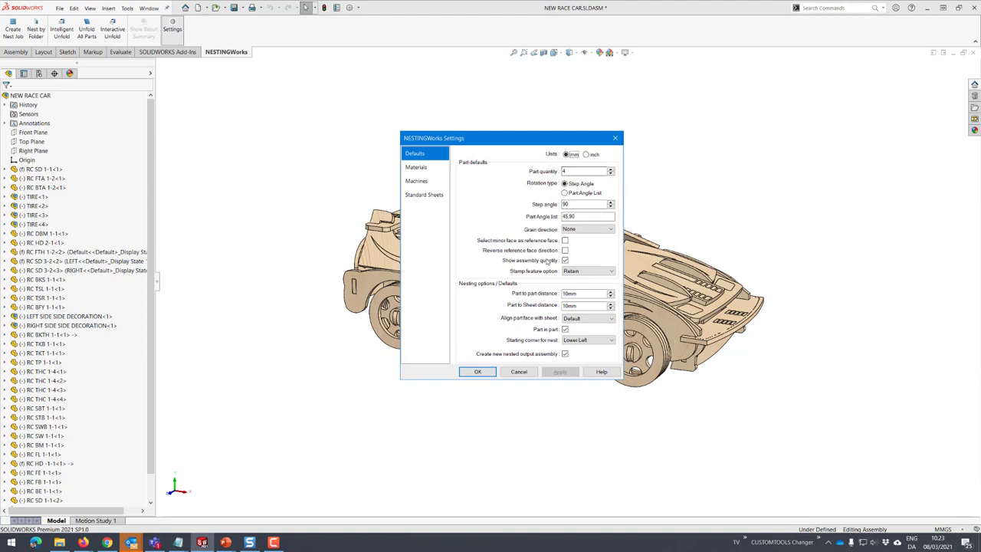
{"action": "left_click", "coordinate": [477, 372]}
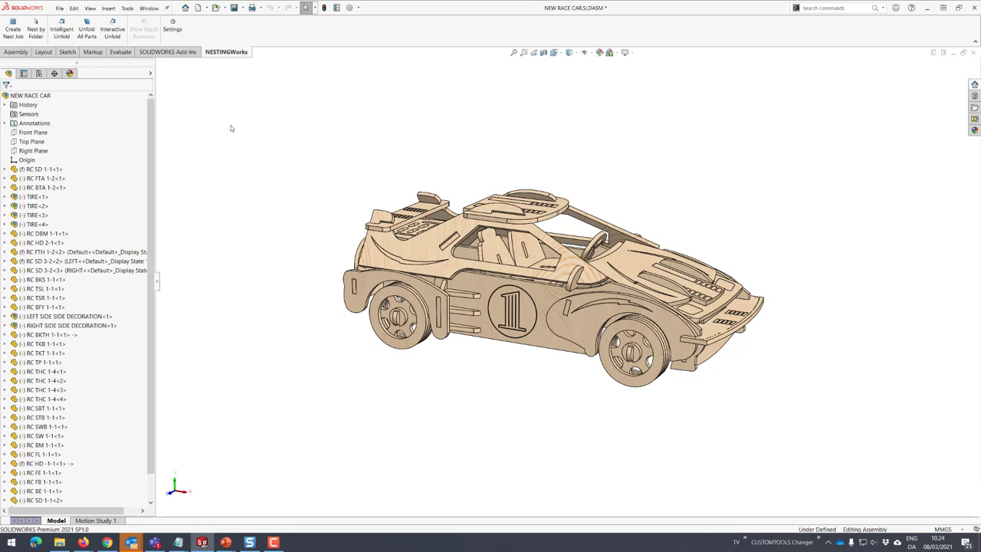
Start a new nest job and preview the RC BFY 1-1 and RC FE 1-1 parts
{"action": "left_click", "coordinate": [9, 25]}
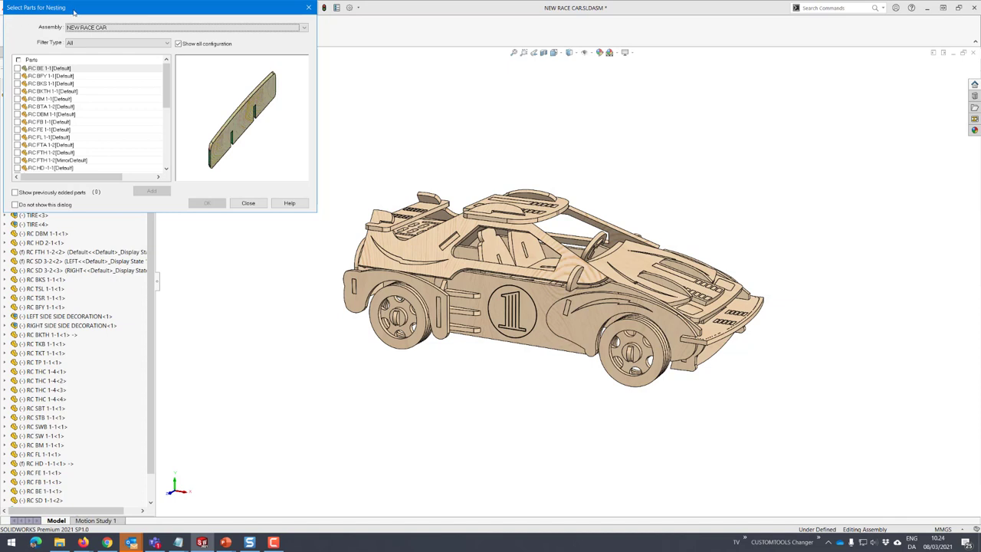
{"action": "left_click_drag", "start_coordinate": [75, 11], "coordinate": [233, 76]}
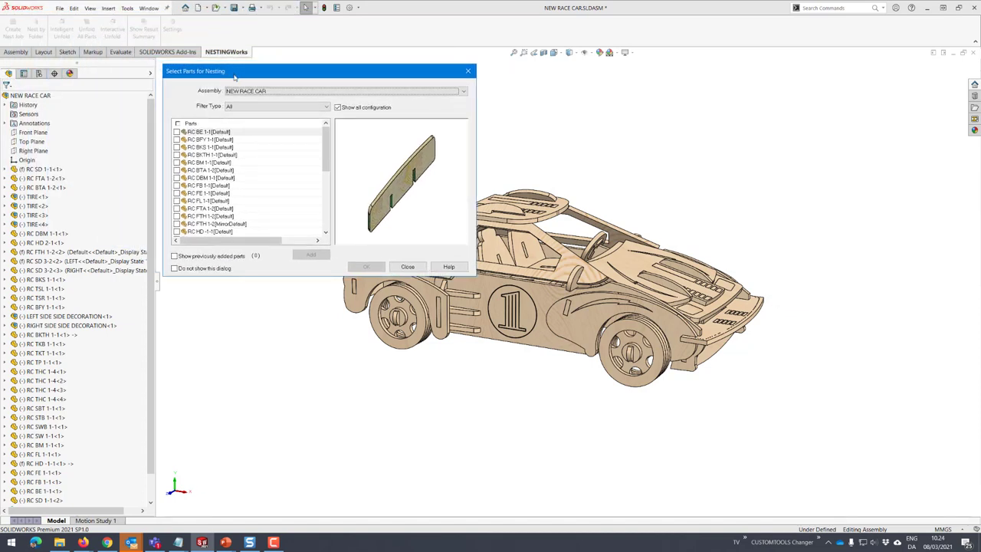
{"action": "left_click", "coordinate": [212, 140]}
{"action": "left_click", "coordinate": [211, 165]}
{"action": "left_click", "coordinate": [212, 192]}
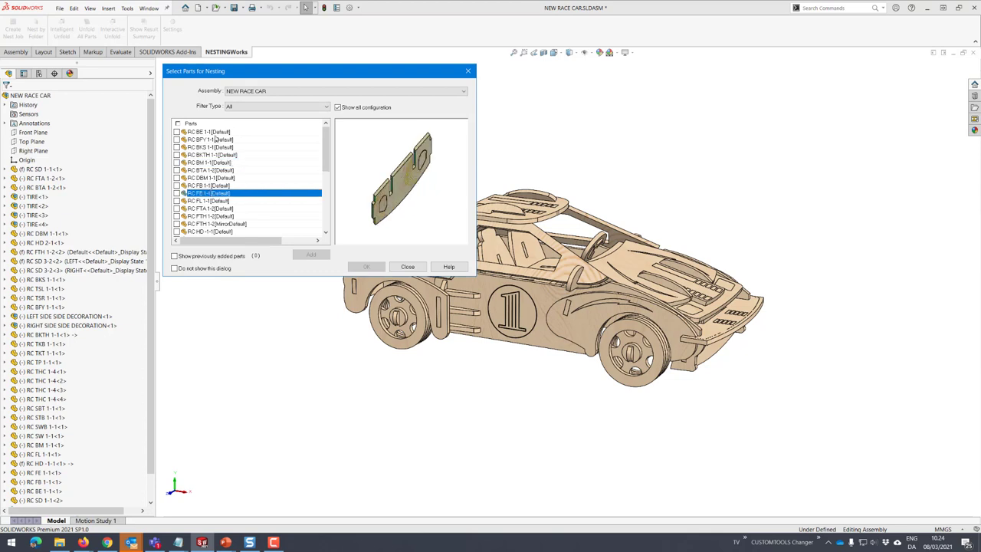
Tick all 32 race-car parts, add them to the nest job, and confirm
{"action": "left_click", "coordinate": [178, 124]}
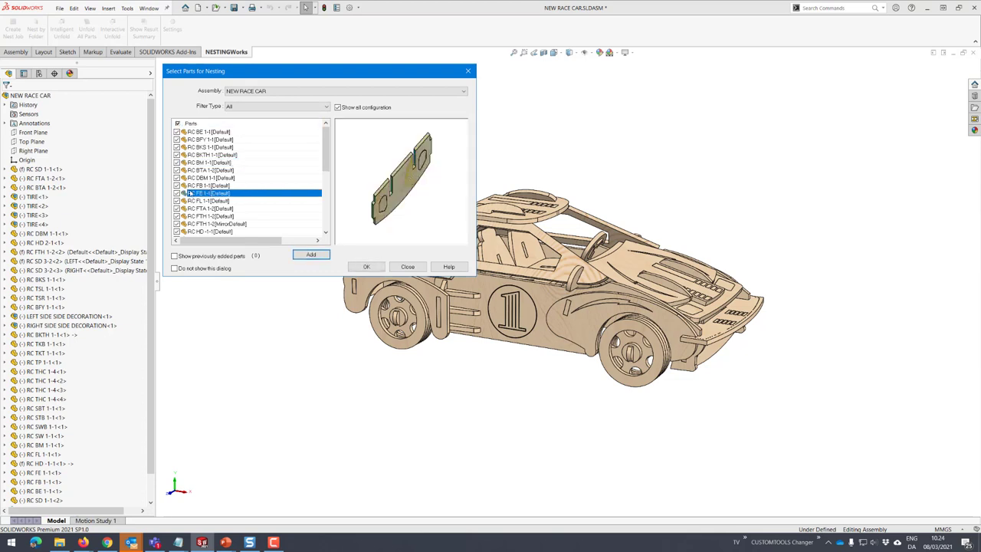
{"action": "left_click", "coordinate": [310, 254]}
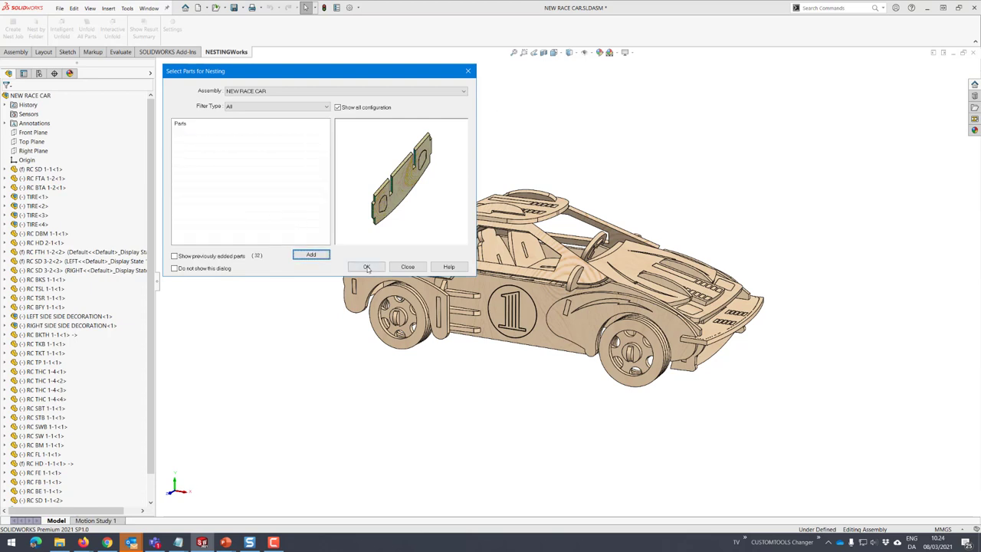
{"action": "left_click", "coordinate": [366, 267]}
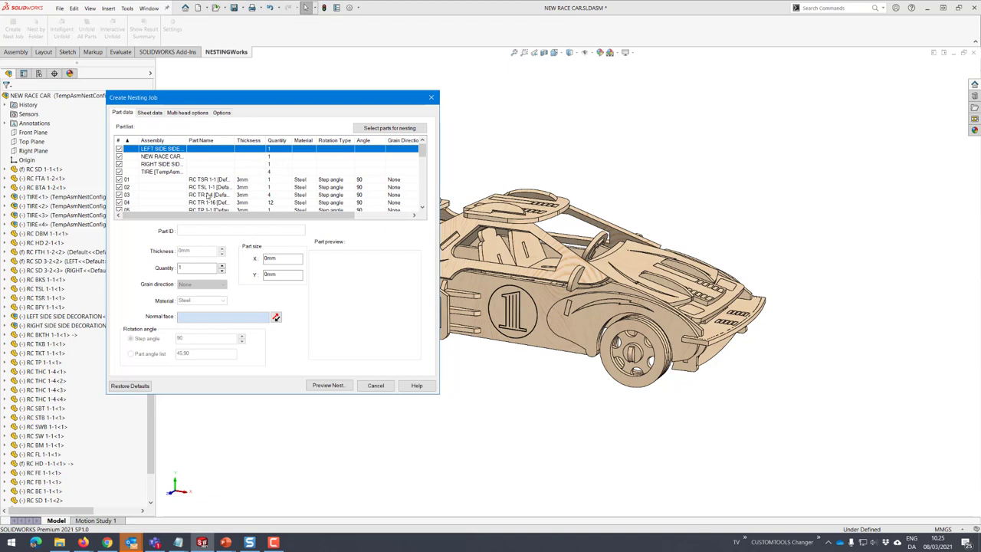
Review the nesting data of RC TSR 1-1, RC TSL 1-1 and RC TR 2-4
{"action": "left_click", "coordinate": [205, 181]}
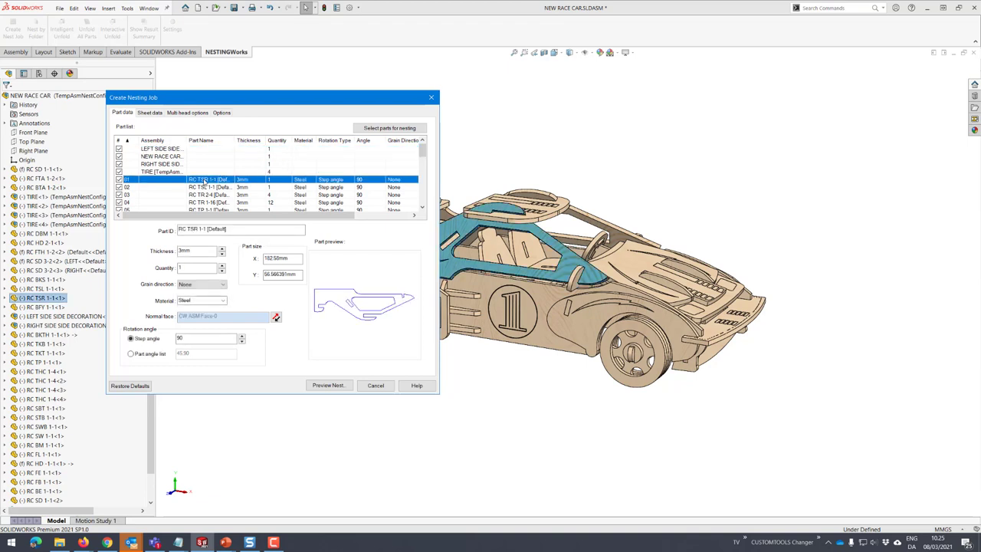
{"action": "left_click", "coordinate": [206, 188]}
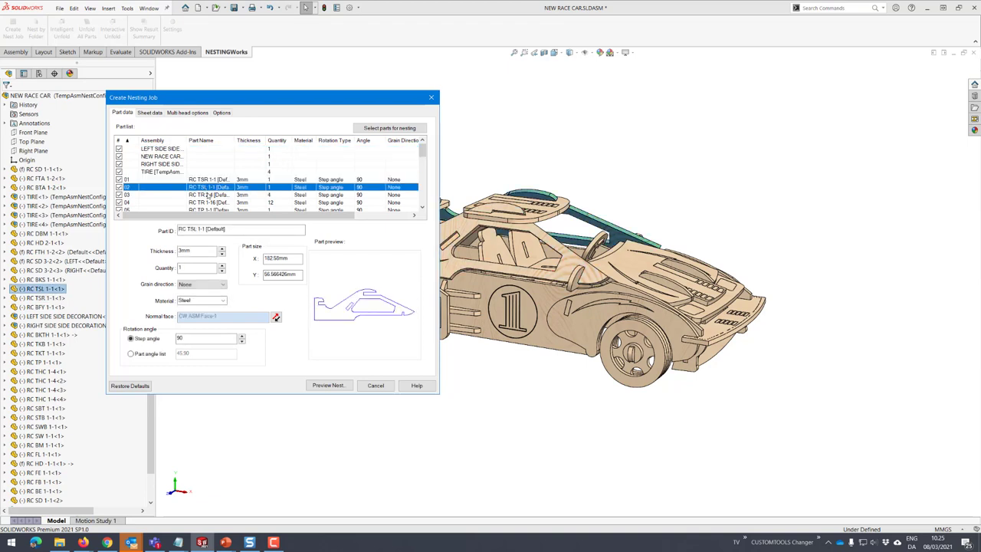
{"action": "left_click", "coordinate": [207, 194]}
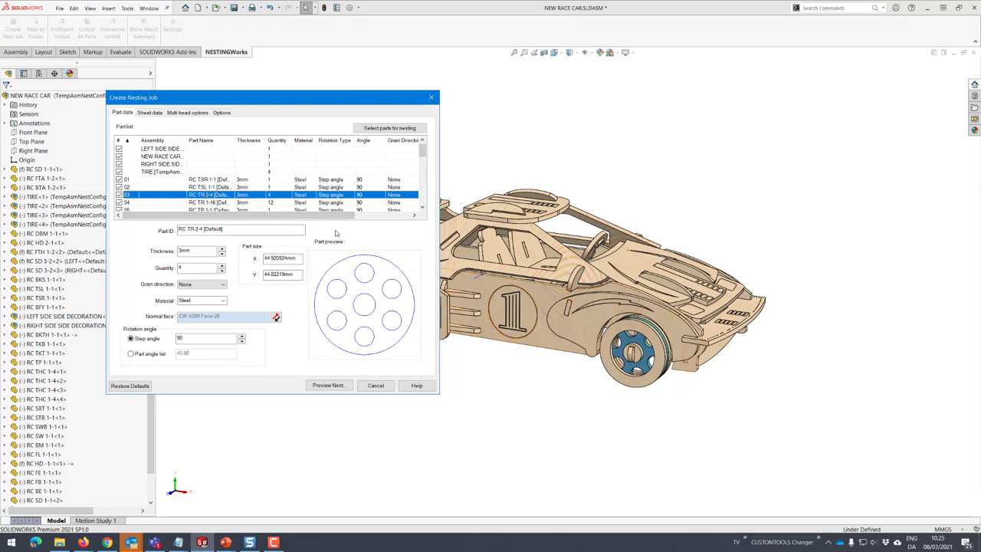
{"action": "scroll", "coordinate": [233, 178], "scroll_direction": "down", "scroll_amount": 2}
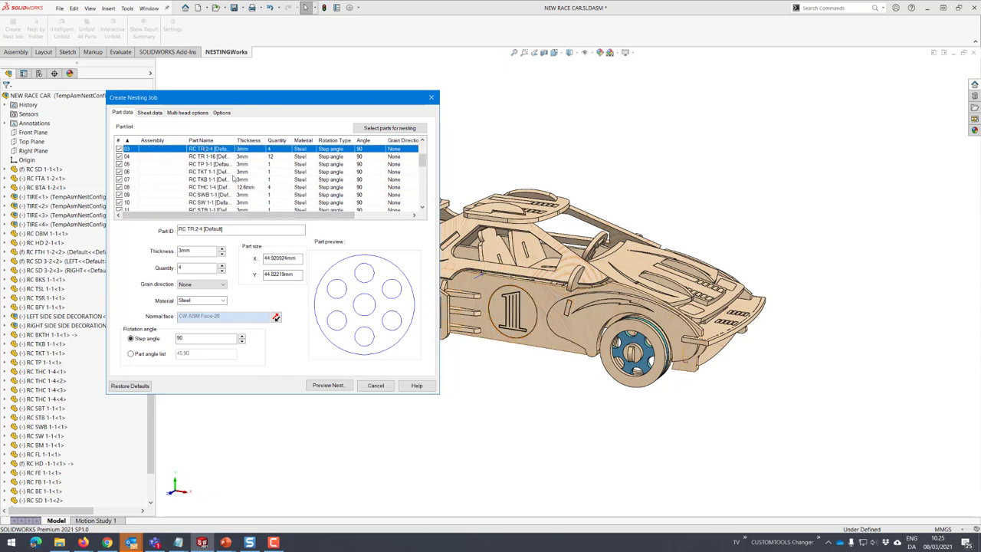
Select row 08 RC THC 1-4 and pick the hub's flat round face as its Normal face
{"action": "left_click", "coordinate": [220, 187]}
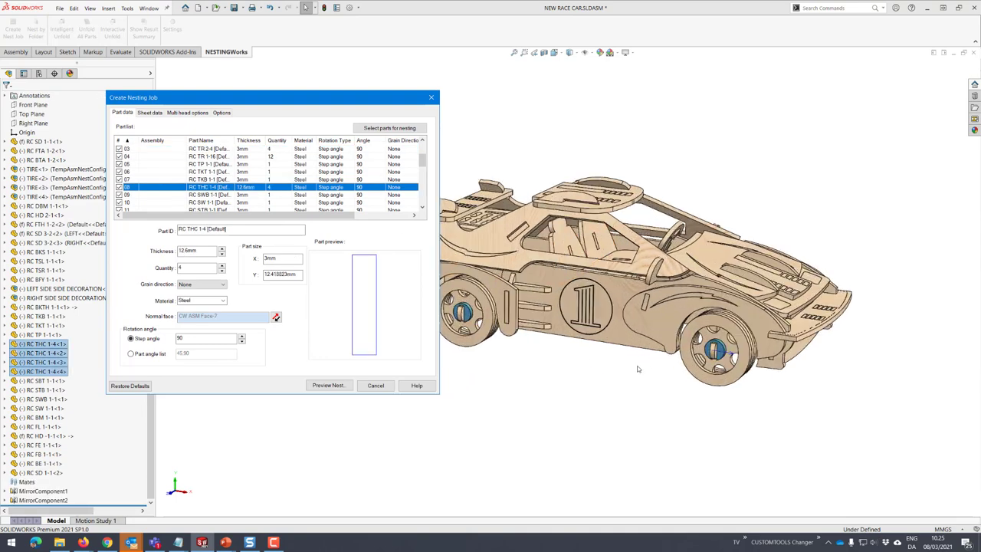
{"action": "scroll", "coordinate": [606, 370], "scroll_direction": "down", "scroll_amount": 3}
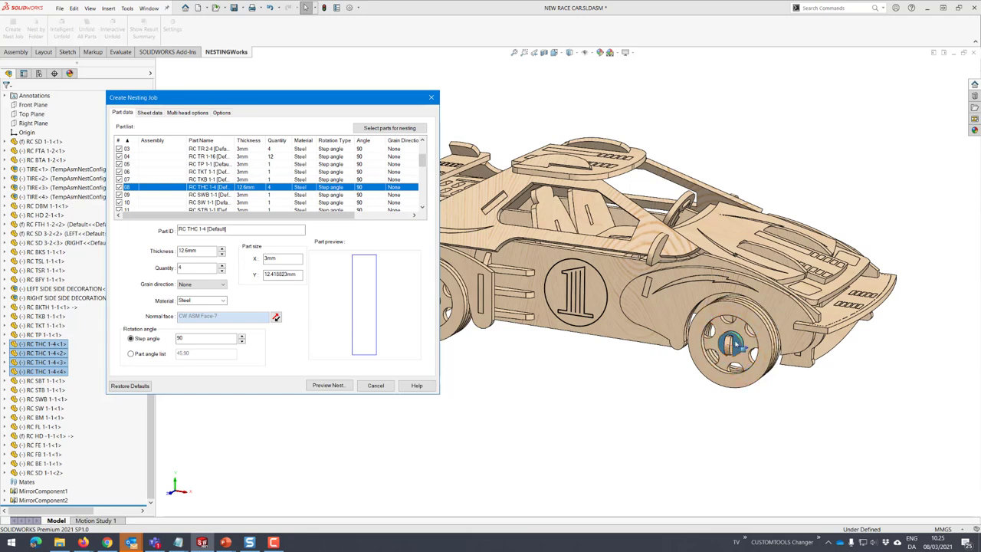
{"action": "left_click", "coordinate": [732, 345]}
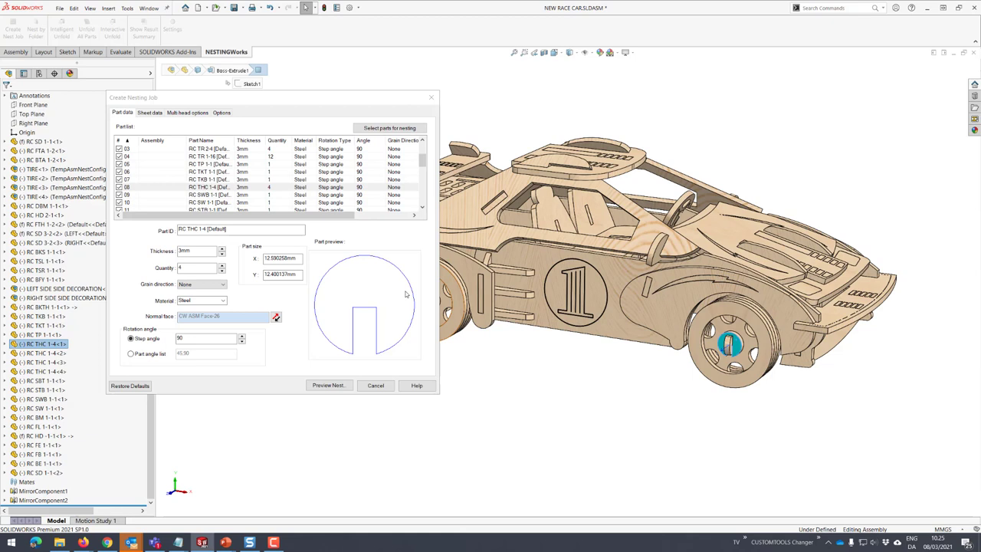
{"action": "scroll", "coordinate": [526, 235], "scroll_direction": "up", "scroll_amount": 2}
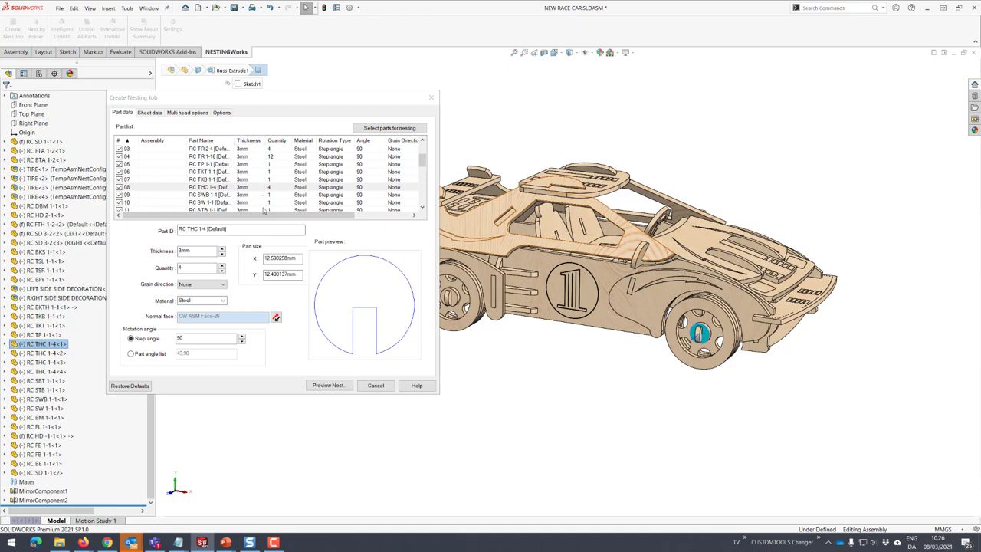
{"action": "mouse_move", "coordinate": [423, 160]}
{"action": "left_mouse_down"}
{"action": "mouse_move", "coordinate": [422, 204]}
{"action": "mouse_move", "coordinate": [421, 157]}
{"action": "left_mouse_up"}
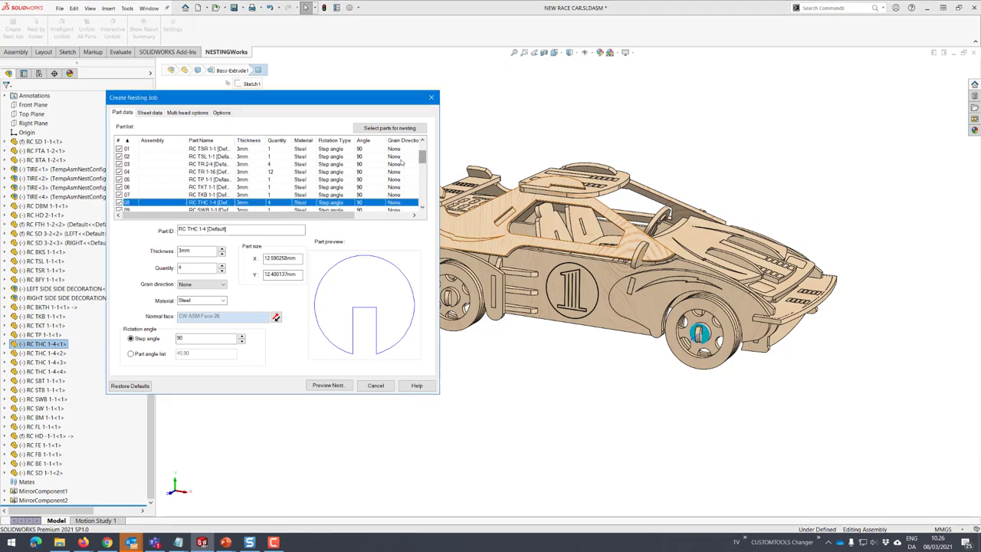
Inspect the RC TR 1-16 ring part while orbiting the car underside and back
{"action": "left_click", "coordinate": [278, 171]}
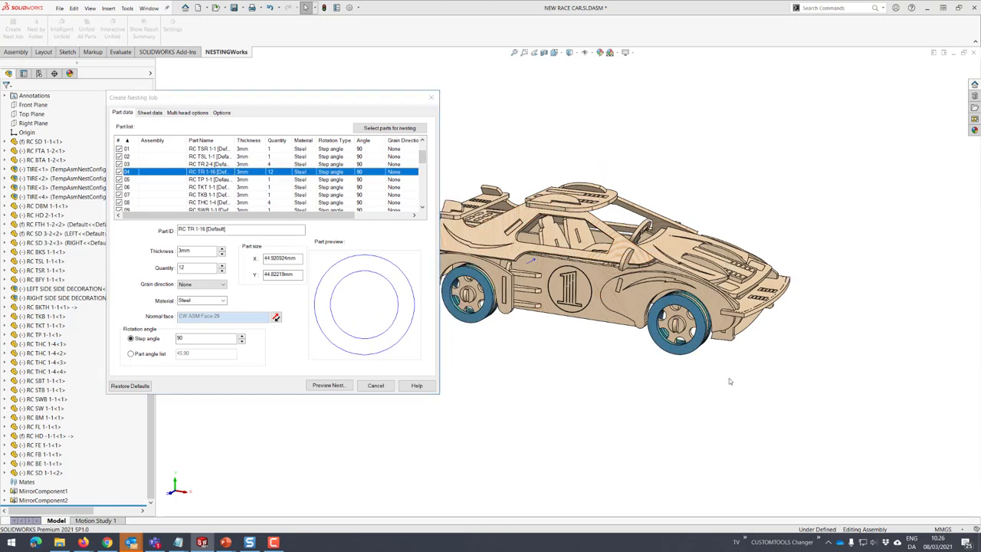
{"action": "middle_click_drag", "start_coordinate": [487, 269], "coordinate": [625, 259]}
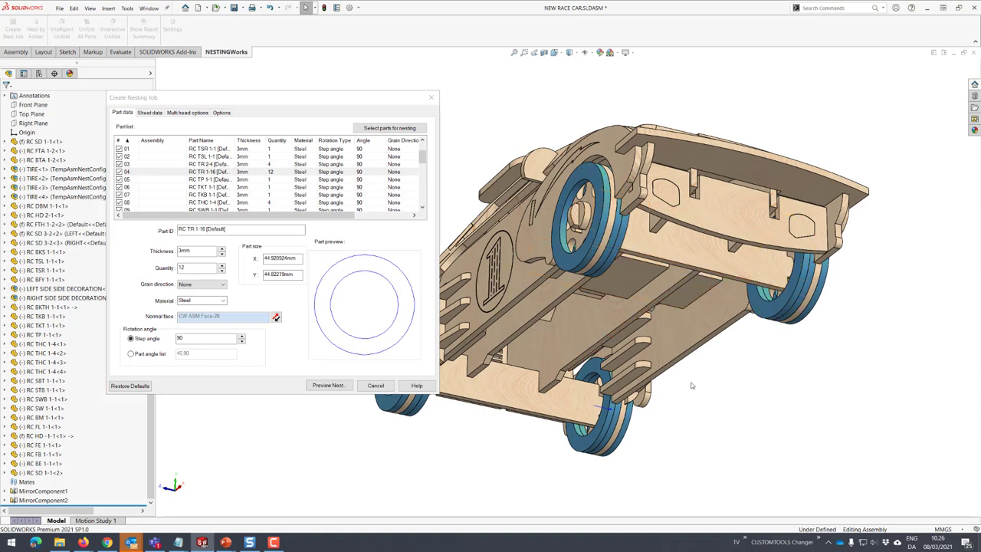
{"action": "key", "text": "ctrl+shift+z"}
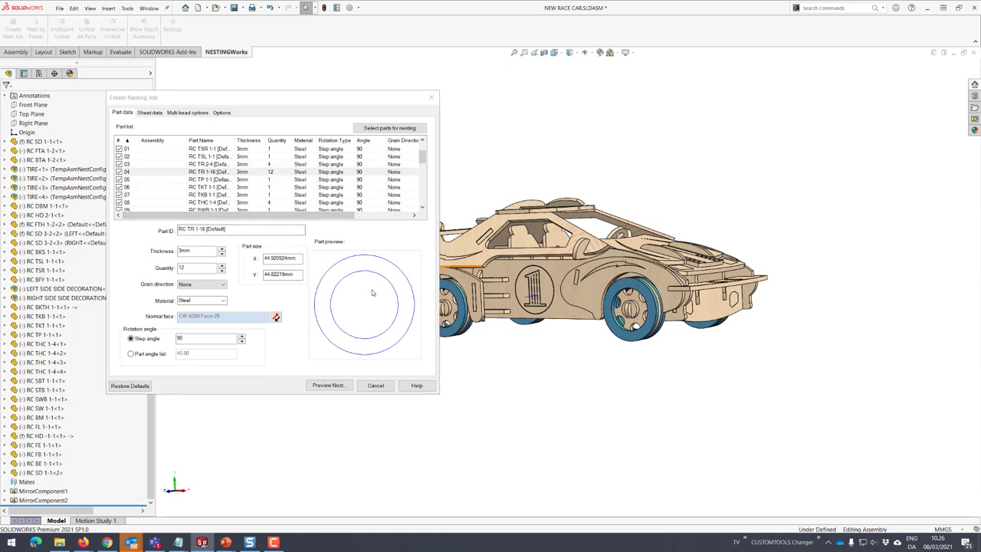
Select RC TKT 1-1, locate it on the model, and show its Grain direction choices
{"action": "left_click", "coordinate": [222, 188]}
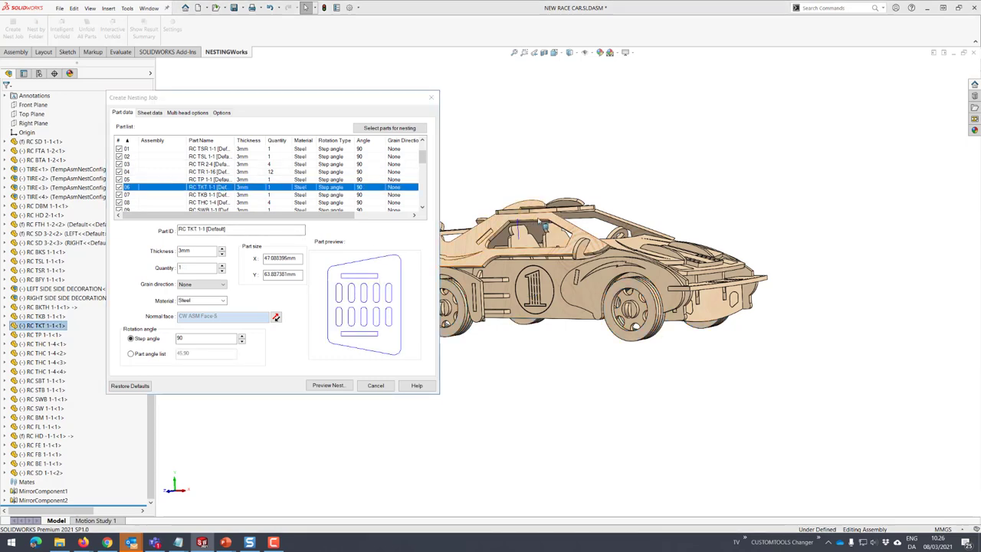
{"action": "mouse_move", "coordinate": [567, 307]}
{"action": "middle_mouse_down"}
{"action": "mouse_move", "coordinate": [630, 295]}
{"action": "mouse_move", "coordinate": [642, 303]}
{"action": "middle_mouse_up"}
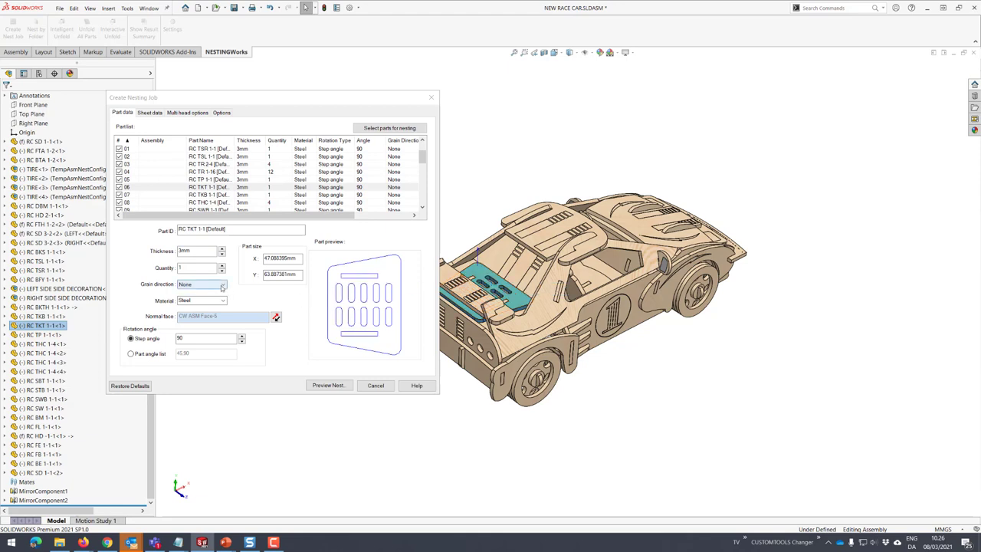
{"action": "left_click", "coordinate": [222, 285]}
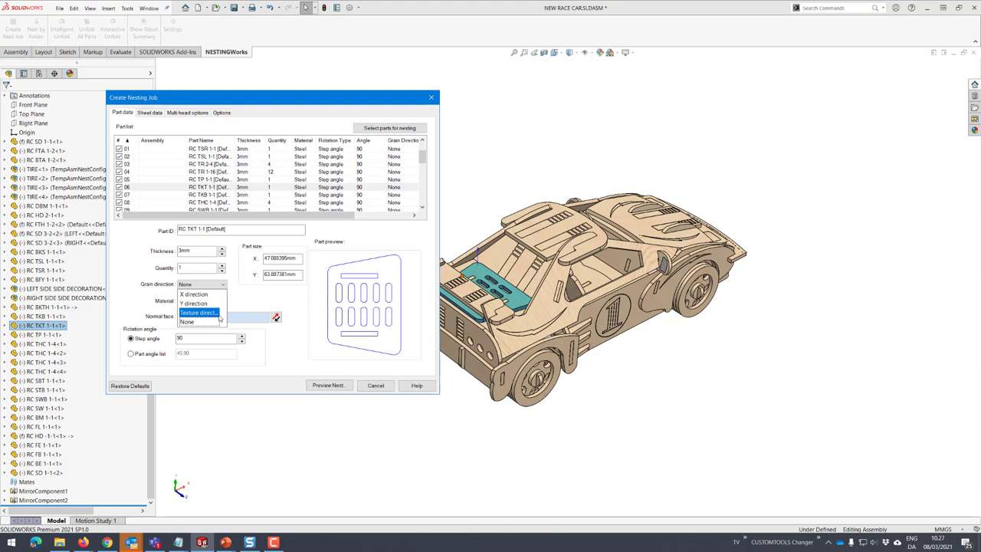
Keep grain direction None for RC TKT 1-1 and change its step angle from 90 to 45
{"action": "left_click", "coordinate": [242, 303]}
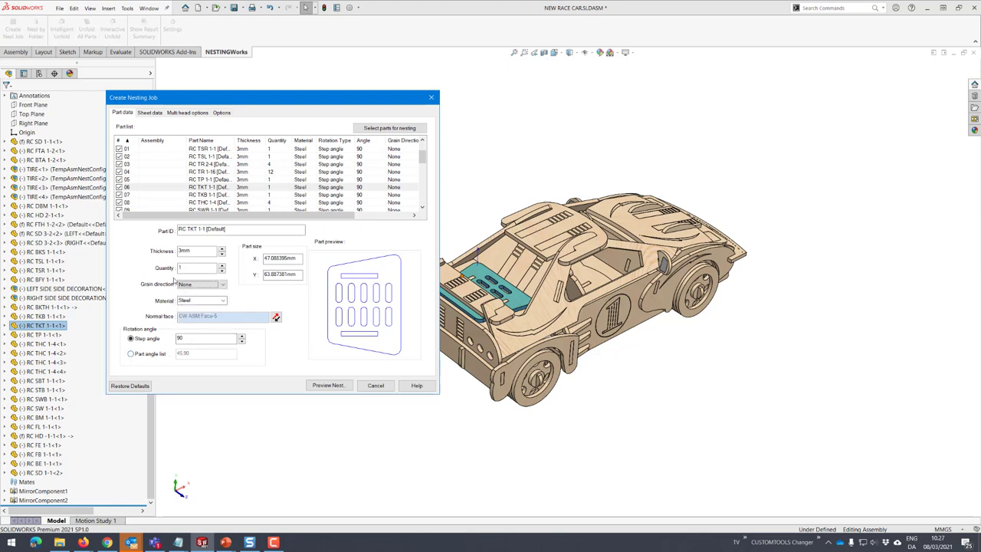
{"action": "left_click", "coordinate": [187, 339]}
{"action": "key", "text": "BackSpace"}
{"action": "key", "text": "BackSpace"}
{"action": "type", "text": "4"}
{"action": "type", "text": "5"}
{"action": "key", "text": "BackSpace"}
{"action": "key", "text": "BackSpace"}
{"action": "type", "text": "5"}
{"action": "type", "text": "4"}
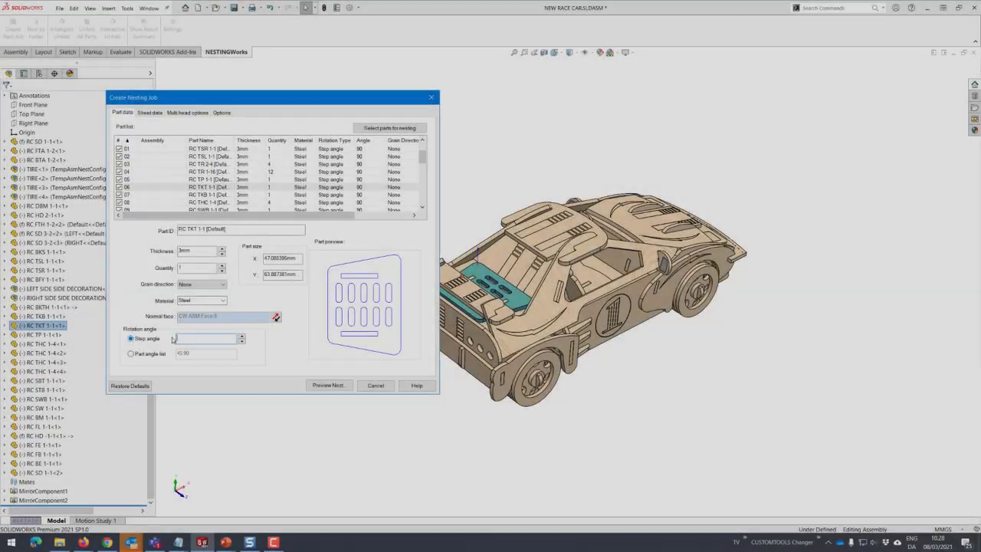
{"action": "type", "text": "5"}
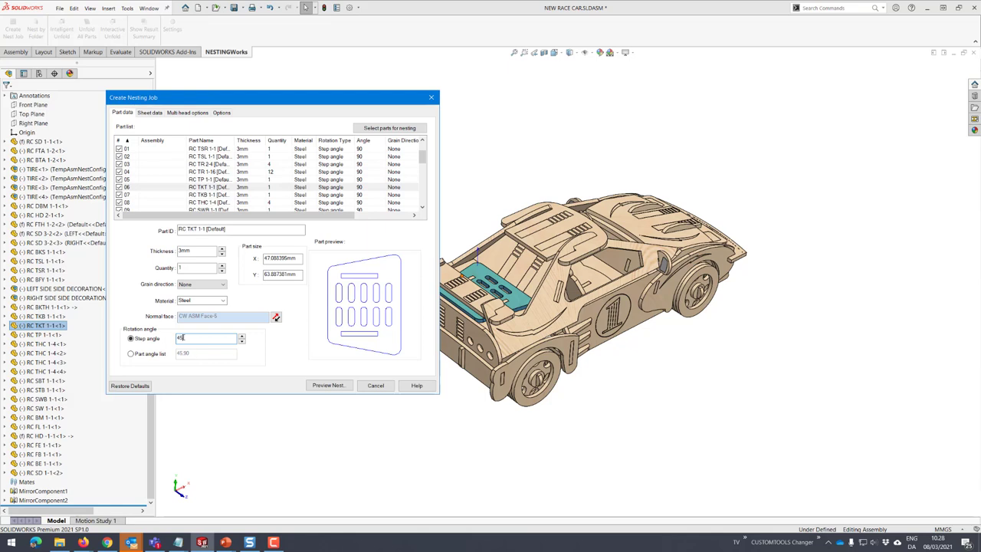
{"action": "double_click", "coordinate": [182, 338]}
Change row 06 RC TKT 1-1 thickness from 3mm to 15mm
{"action": "left_click", "coordinate": [152, 115]}
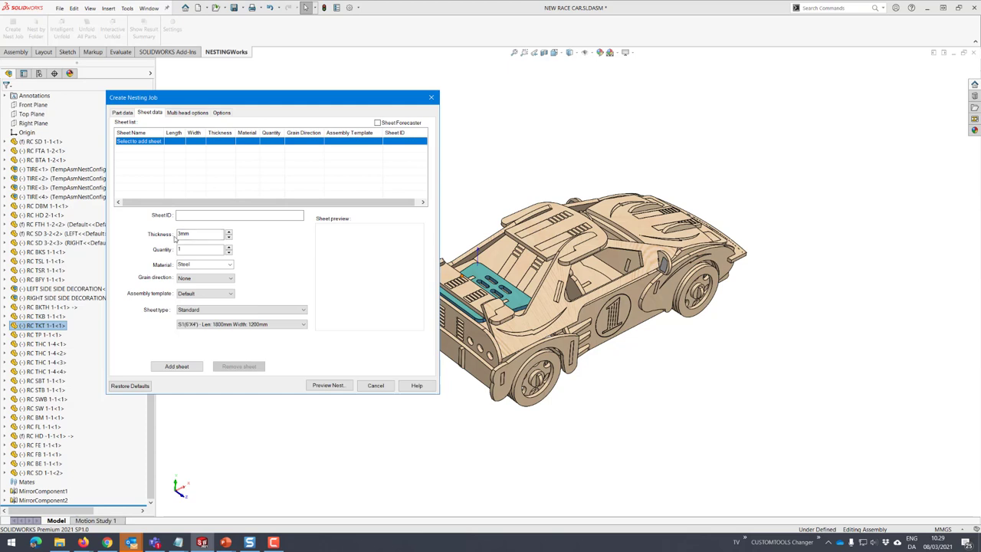
{"action": "left_click", "coordinate": [124, 113]}
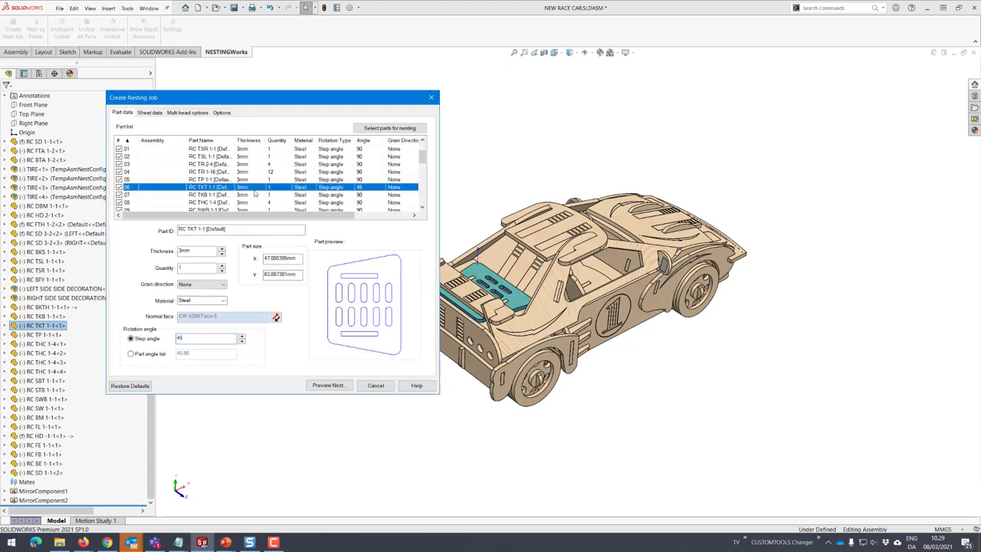
{"action": "left_click", "coordinate": [252, 187]}
{"action": "left_click_drag", "start_coordinate": [251, 187], "coordinate": [234, 187]}
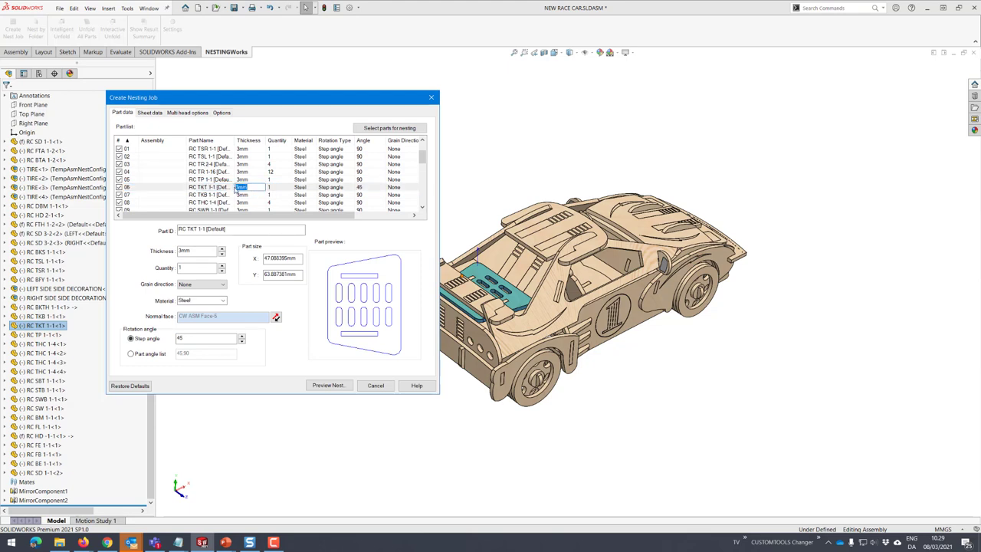
{"action": "key", "text": "BackSpace"}
{"action": "type", "text": "15"}
{"action": "left_click", "coordinate": [212, 181]}
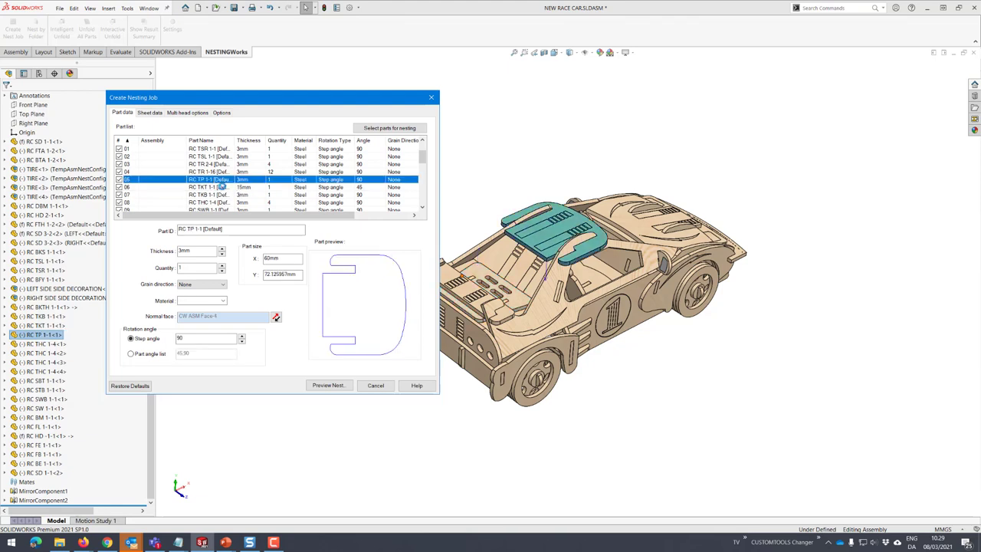
{"action": "left_click", "coordinate": [226, 190]}
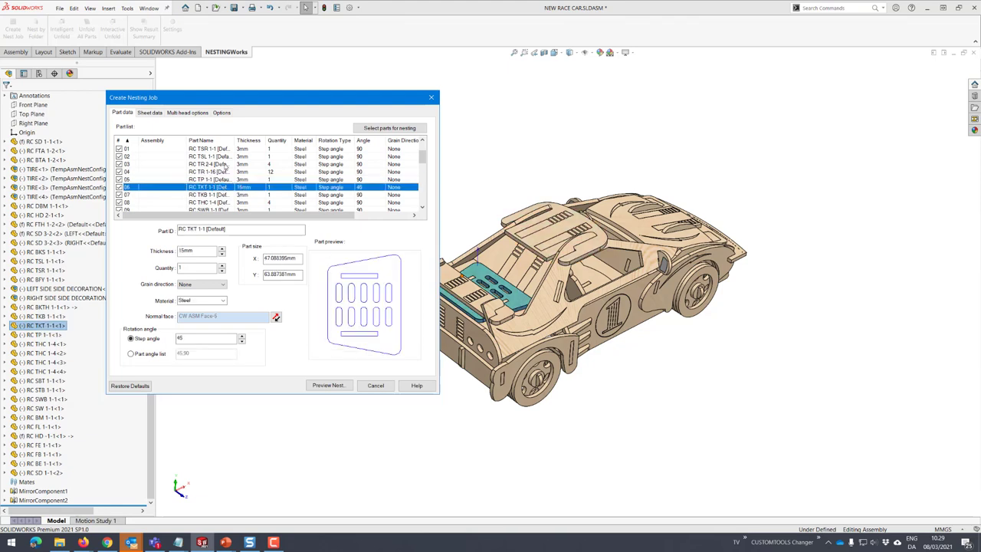
Add a Custom Sheet of length 750 and width 750 to the sheet list
{"action": "left_click", "coordinate": [150, 113]}
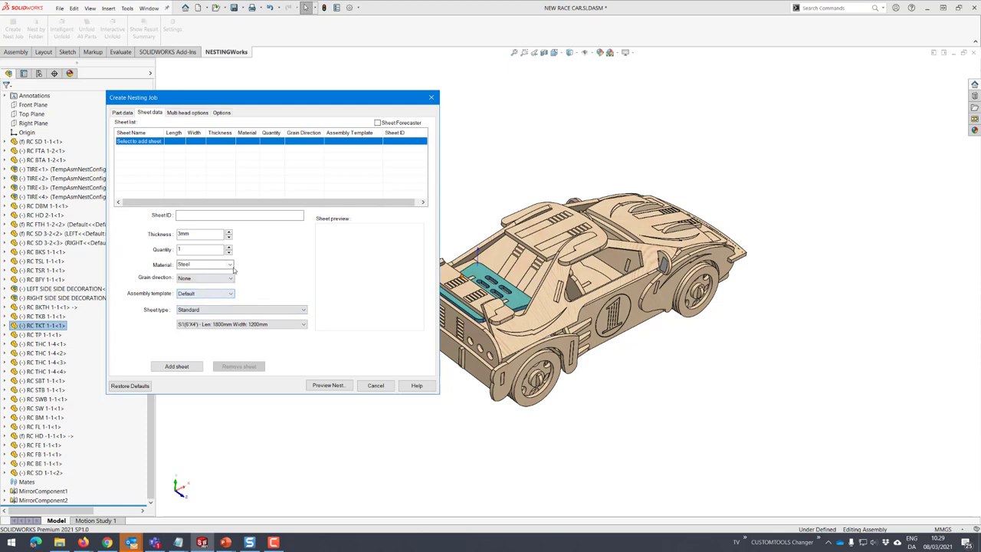
{"action": "left_click", "coordinate": [225, 295]}
{"action": "left_click", "coordinate": [225, 297]}
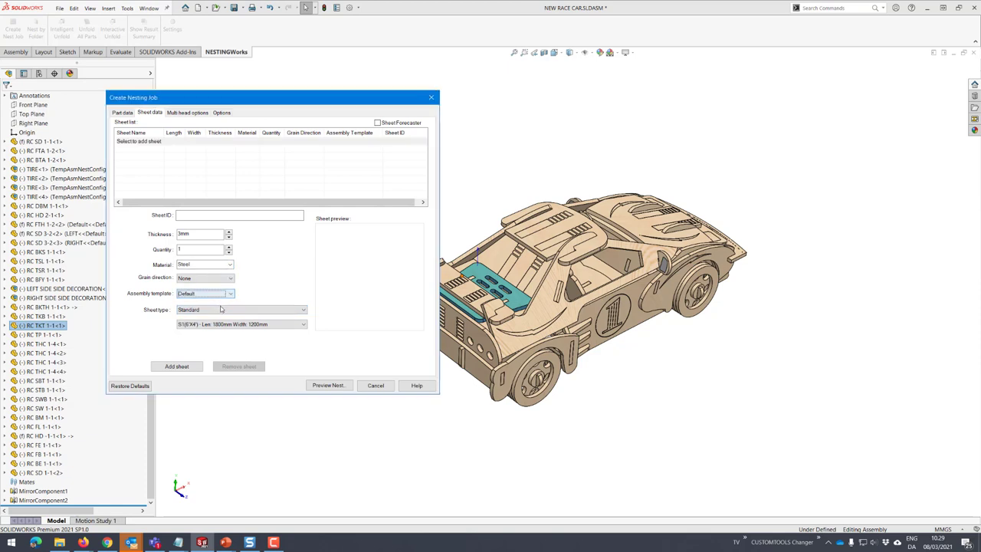
{"action": "left_click", "coordinate": [223, 309]}
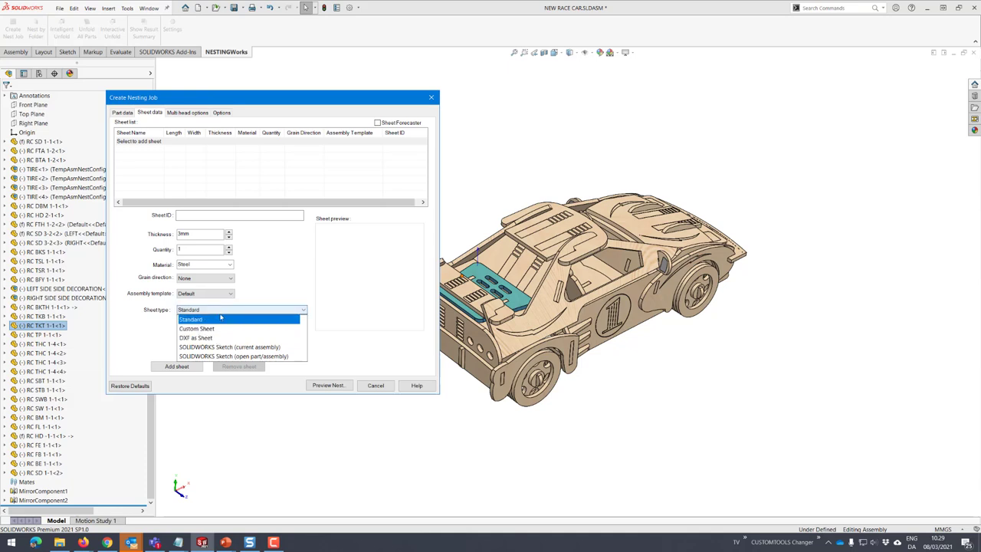
{"action": "left_click", "coordinate": [215, 328]}
{"action": "left_click_drag", "start_coordinate": [243, 324], "coordinate": [170, 325]}
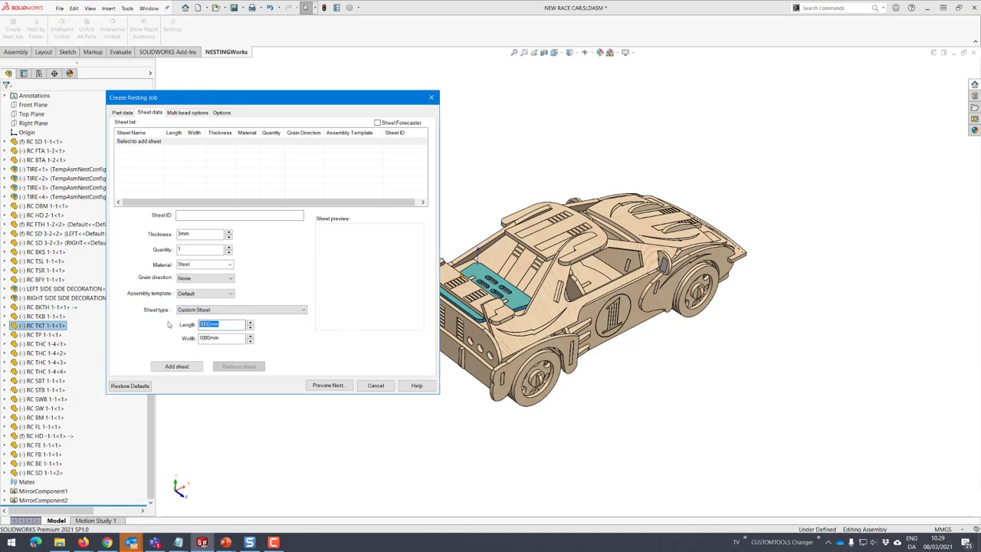
{"action": "type", "text": "750"}
{"action": "key", "text": "Tab"}
{"action": "type", "text": "750"}
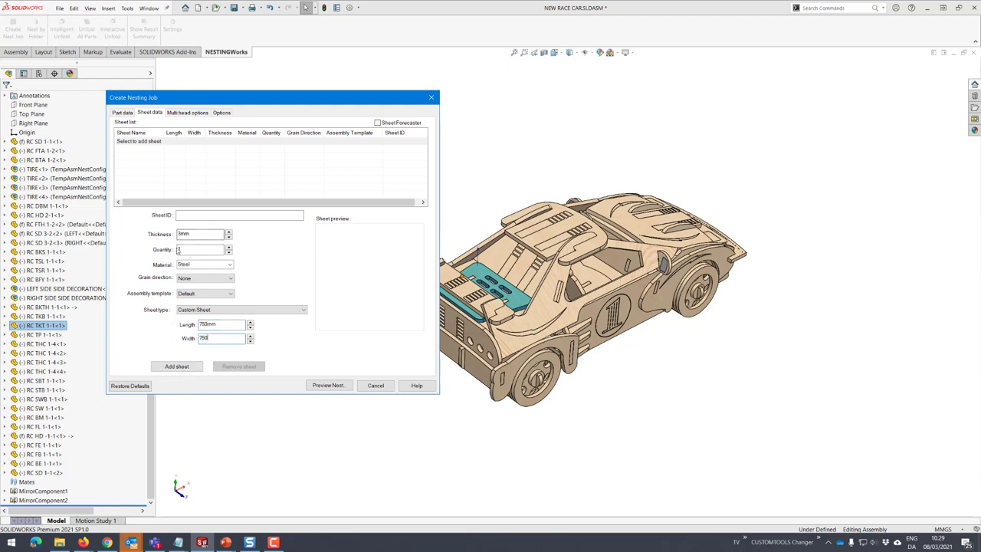
{"action": "left_click", "coordinate": [182, 366]}
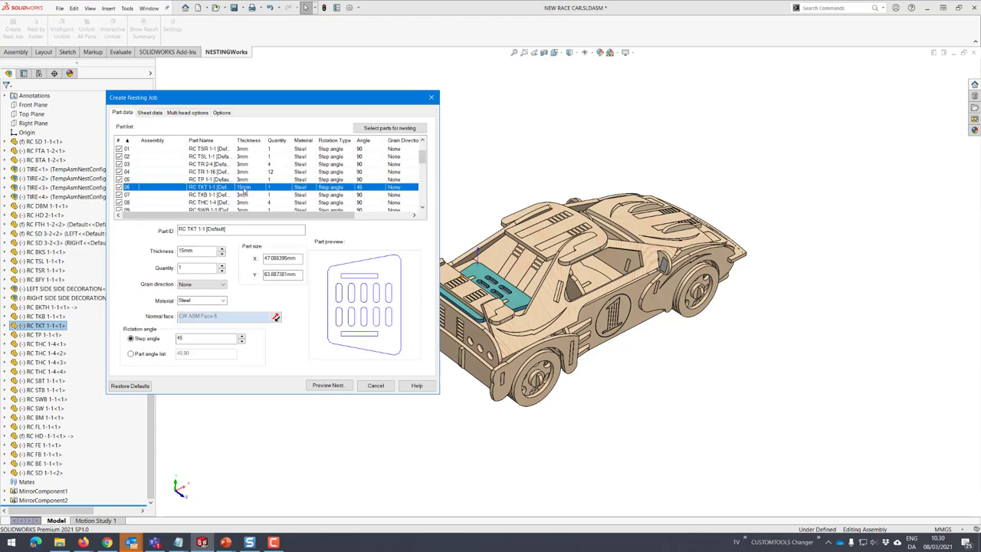
Change row 06 RC TKT 1-1 thickness from 15mm back to 3mm, then return to Sheet data
{"action": "left_click", "coordinate": [150, 113]}
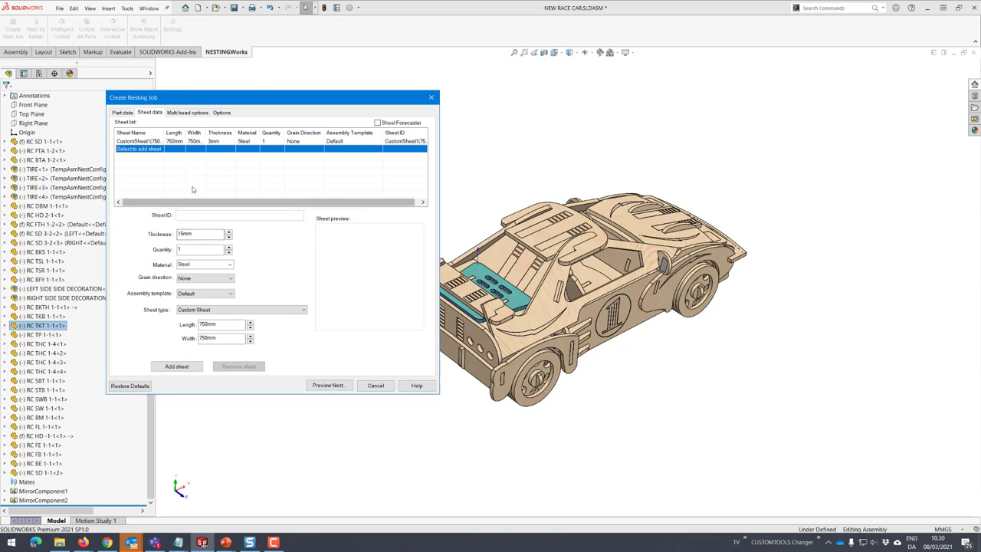
{"action": "left_click", "coordinate": [121, 114]}
{"action": "left_click", "coordinate": [252, 188]}
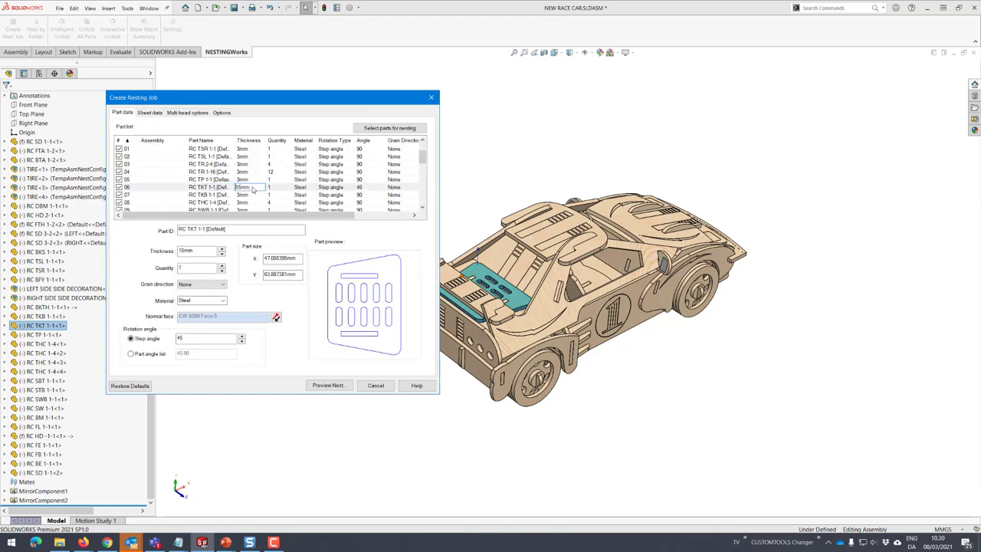
{"action": "double_click", "coordinate": [252, 188]}
{"action": "type", "text": "3mm"}
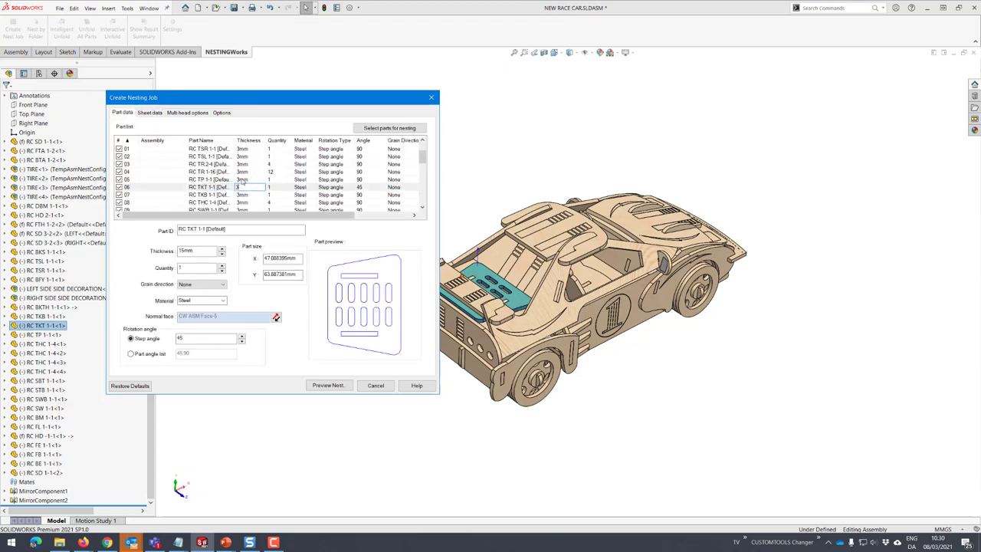
{"action": "left_click", "coordinate": [243, 180]}
{"action": "left_click", "coordinate": [150, 112]}
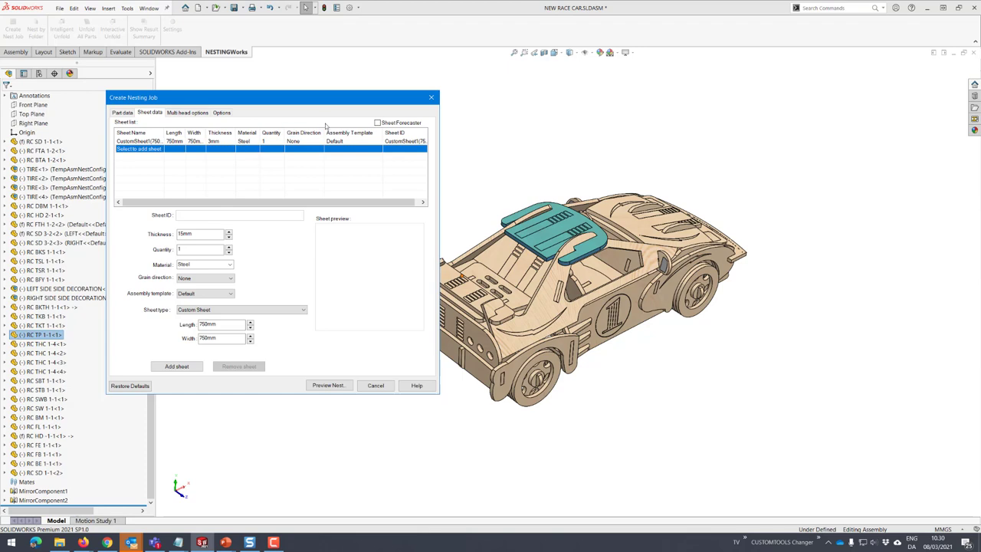
Leave Sheet Forecaster checked after toggling it, then go to the Multi head options page
{"action": "left_click", "coordinate": [377, 122]}
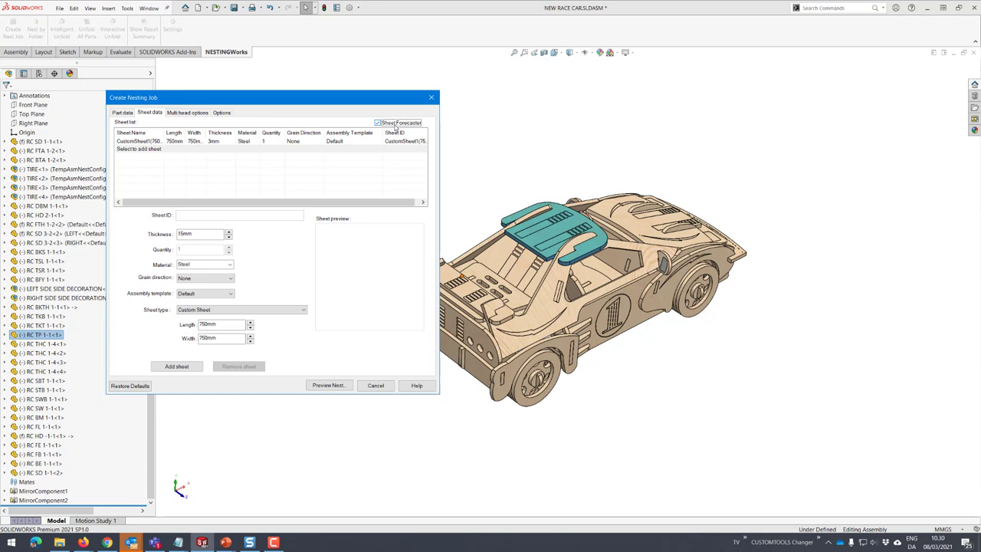
{"action": "left_click", "coordinate": [396, 125]}
{"action": "left_click", "coordinate": [377, 122]}
{"action": "left_click", "coordinate": [196, 113]}
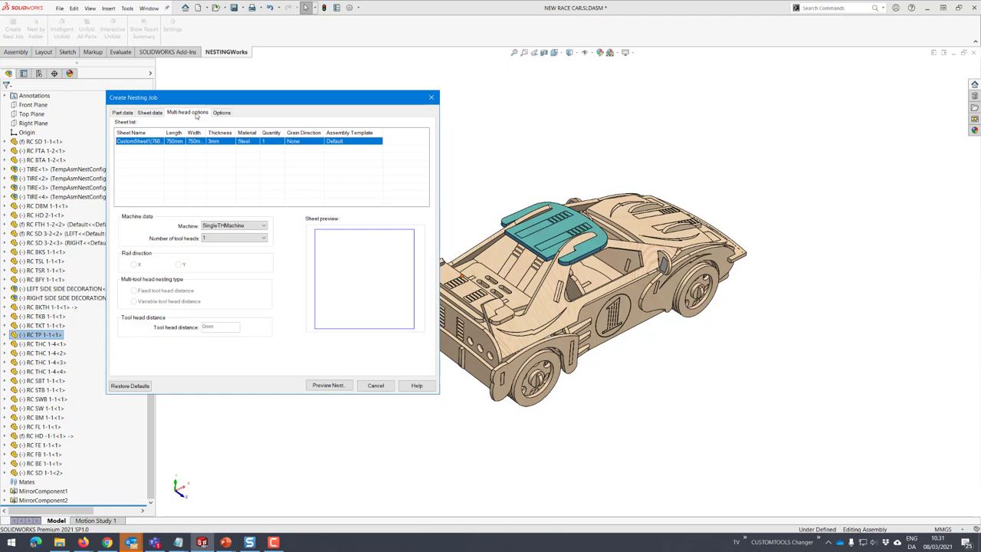
Try MachineName1 with five tool heads, then revert to SingleTHMachine and go to Options
{"action": "left_click", "coordinate": [262, 226]}
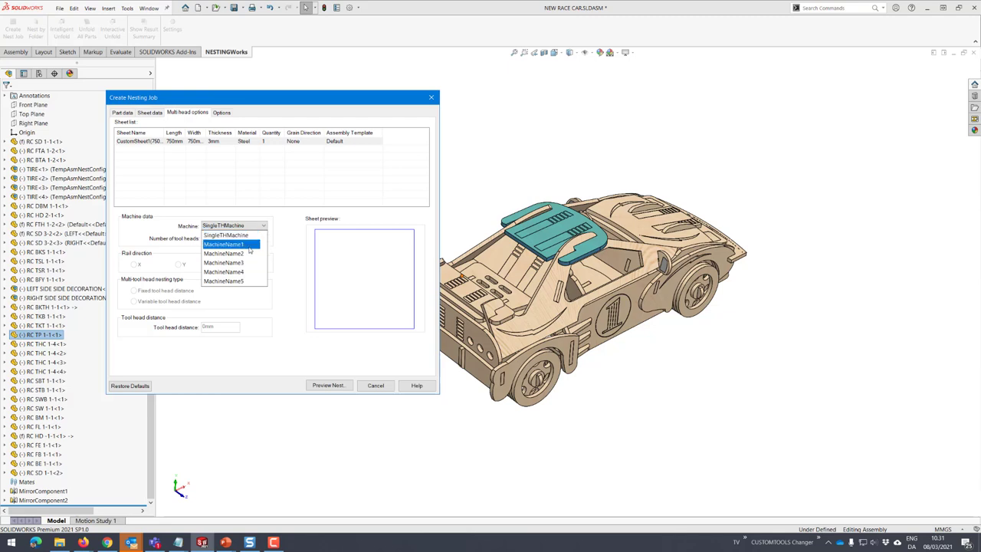
{"action": "left_click", "coordinate": [249, 244]}
{"action": "left_click", "coordinate": [247, 238]}
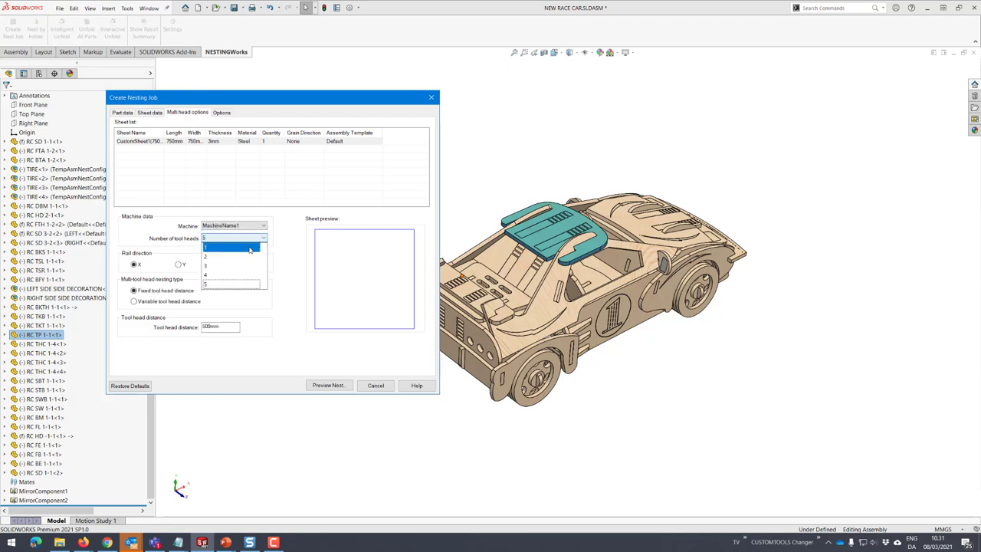
{"action": "left_click", "coordinate": [248, 238]}
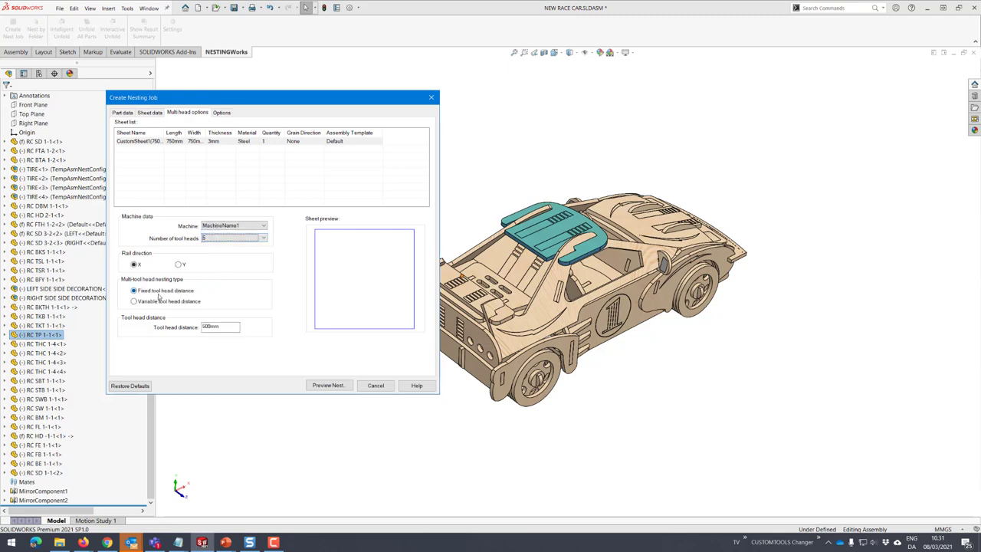
{"action": "left_click", "coordinate": [138, 291]}
{"action": "left_click", "coordinate": [233, 227]}
{"action": "left_click", "coordinate": [226, 235]}
{"action": "left_click", "coordinate": [224, 113]}
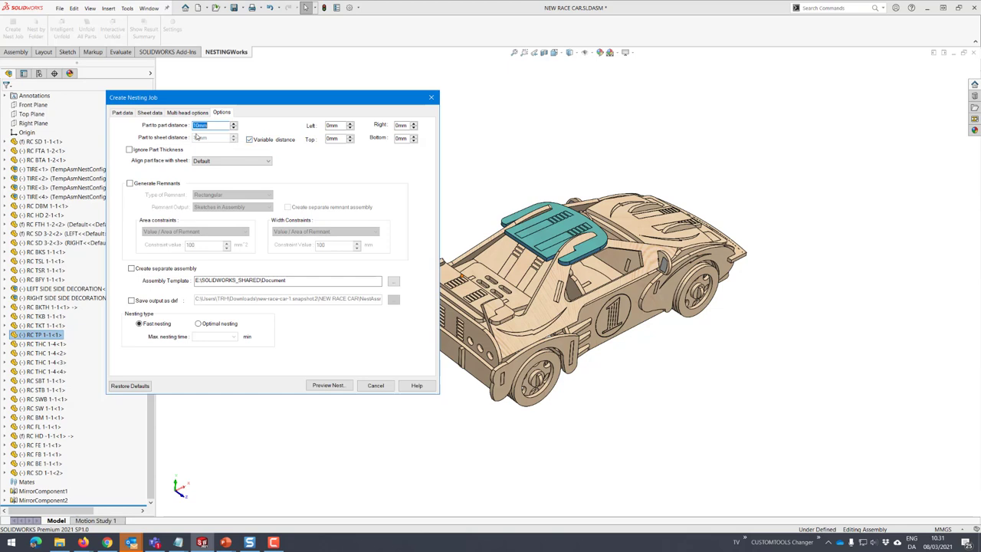
Uncheck Variable distance, toggle Ignore Part Thickness on then off, and keep Align part face at Default
{"action": "left_click", "coordinate": [250, 141]}
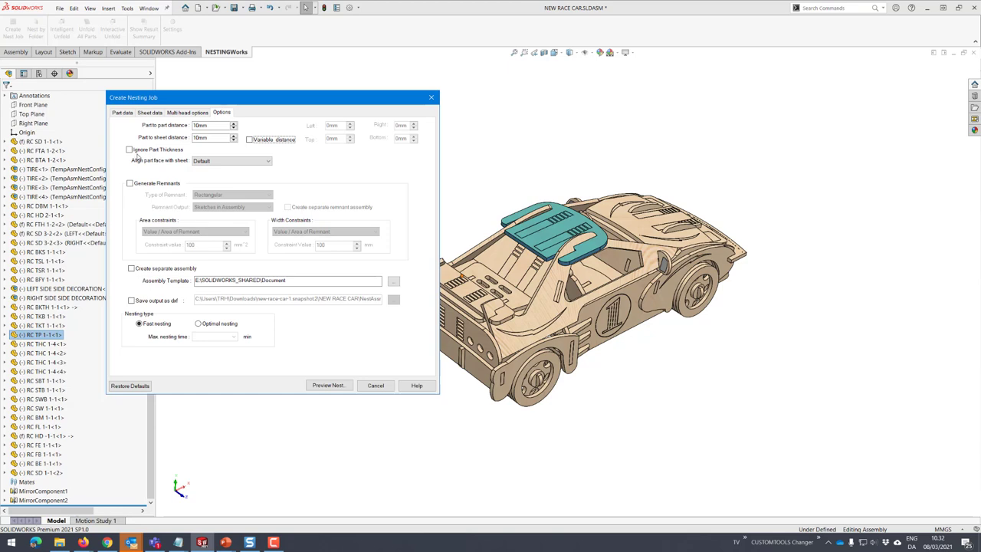
{"action": "left_click", "coordinate": [130, 152]}
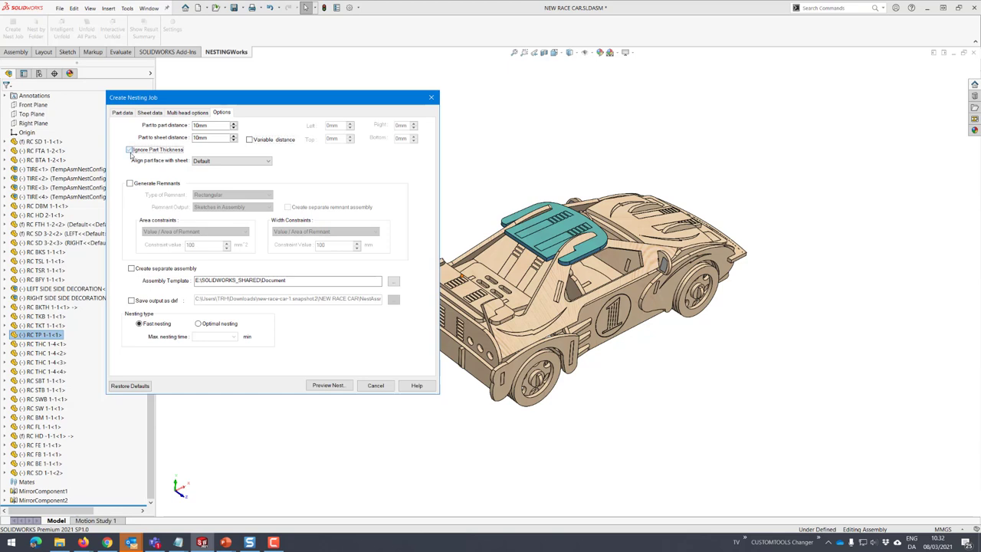
{"action": "left_click", "coordinate": [230, 161]}
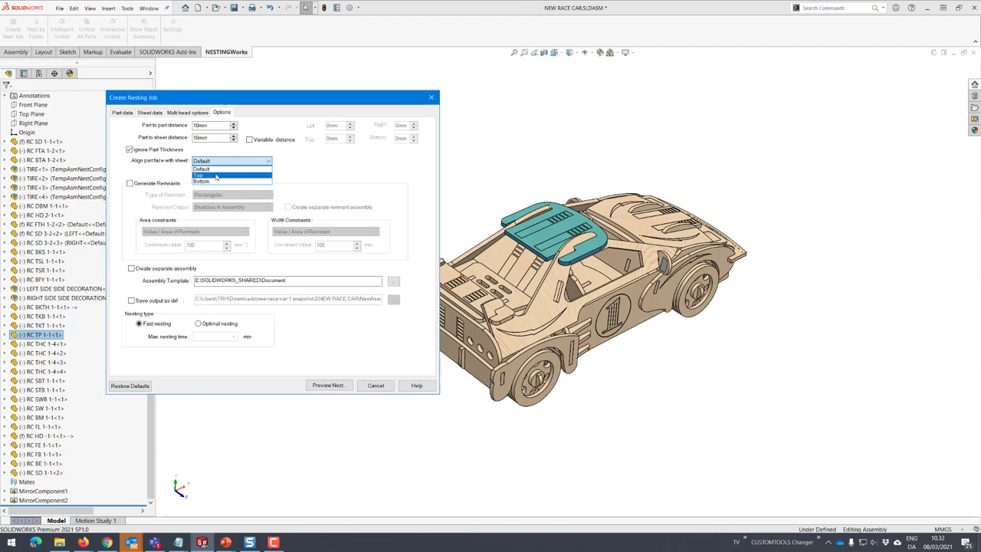
{"action": "left_click", "coordinate": [188, 162]}
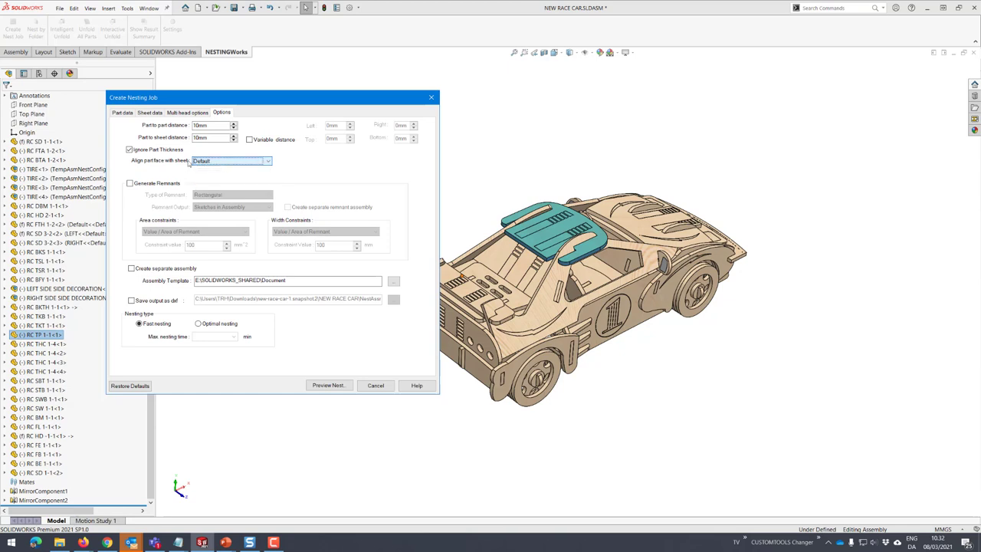
{"action": "left_click", "coordinate": [130, 150]}
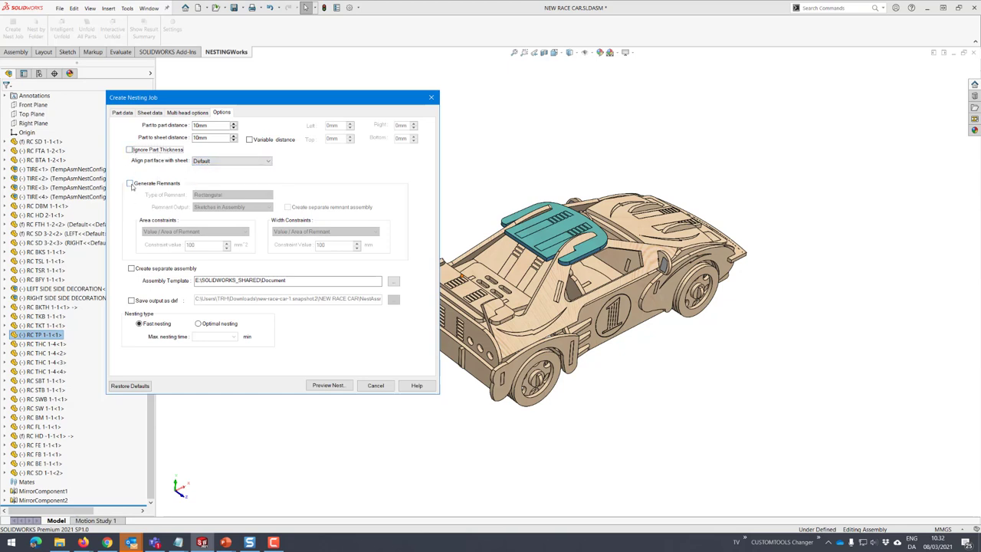
Enable Generate Remnants with Rectangular remnant type, output as Sketches in Assembly
{"action": "left_click", "coordinate": [131, 186]}
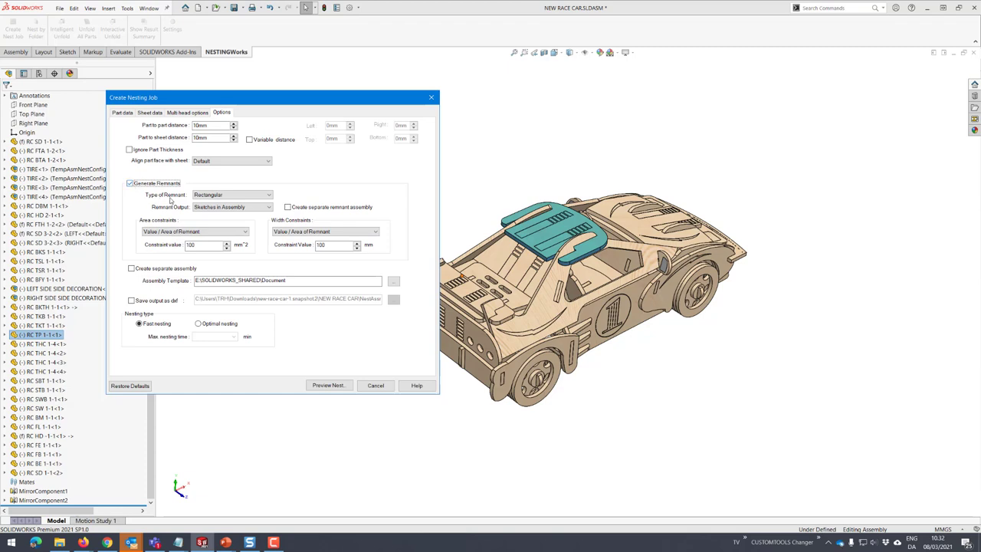
{"action": "left_click", "coordinate": [269, 194]}
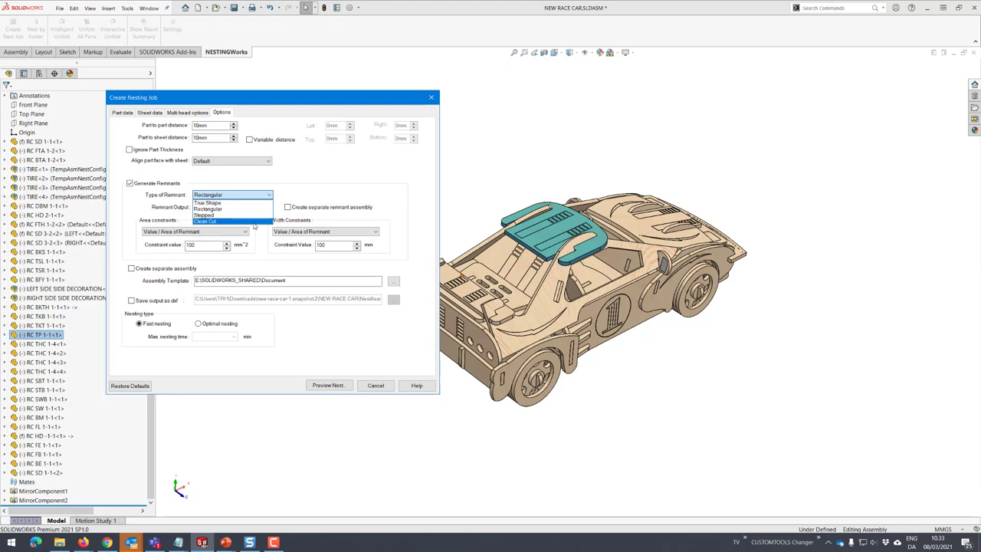
{"action": "left_click", "coordinate": [245, 209]}
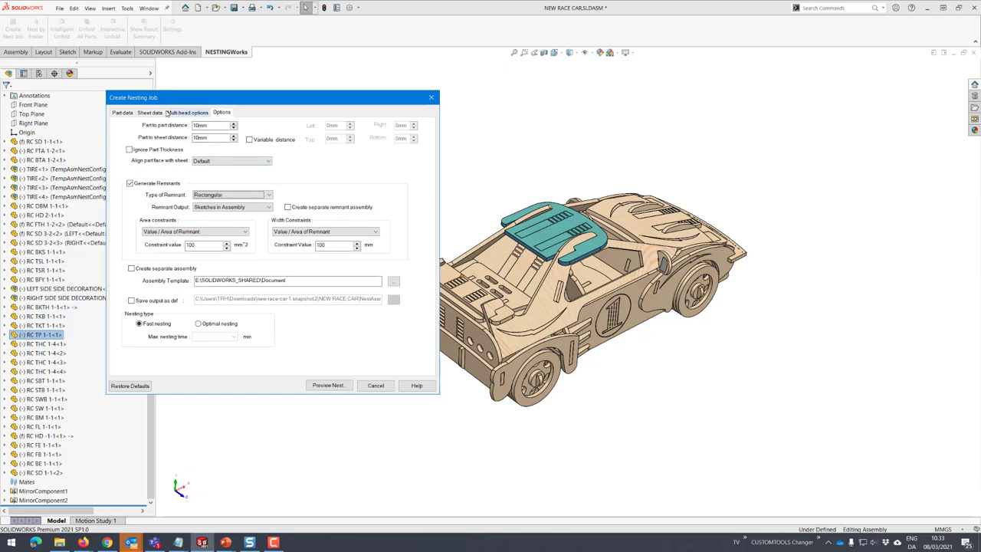
{"action": "left_click", "coordinate": [151, 112]}
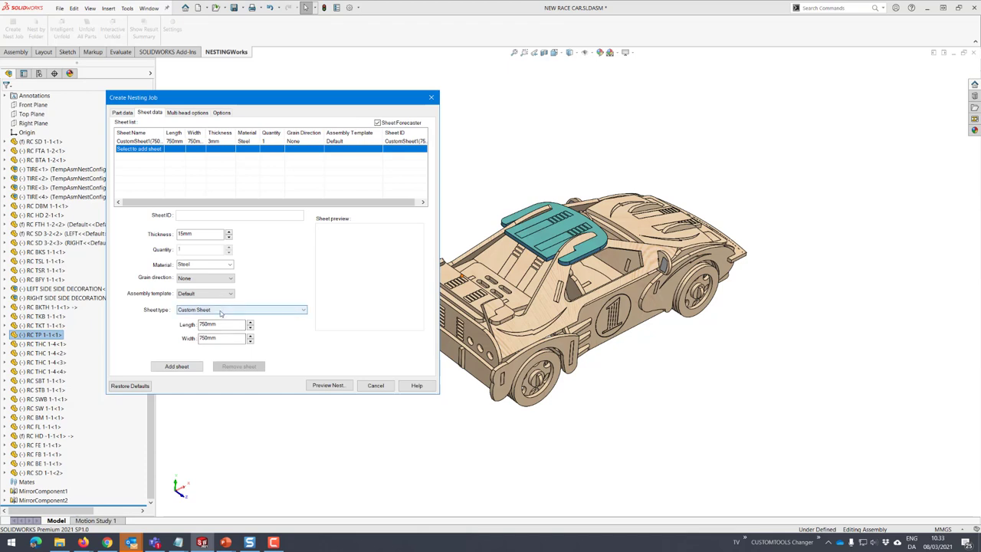
{"action": "left_click", "coordinate": [221, 310]}
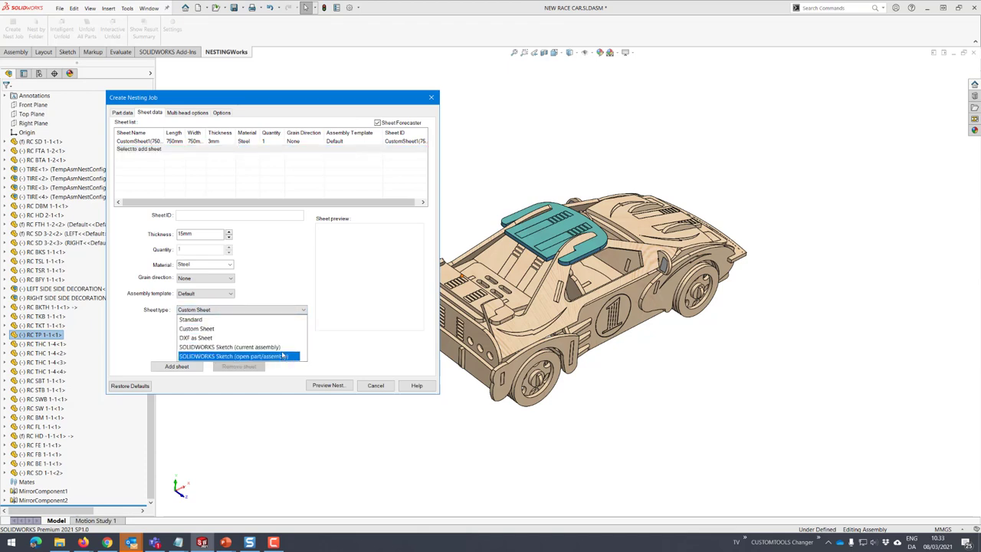
{"action": "left_click", "coordinate": [223, 114]}
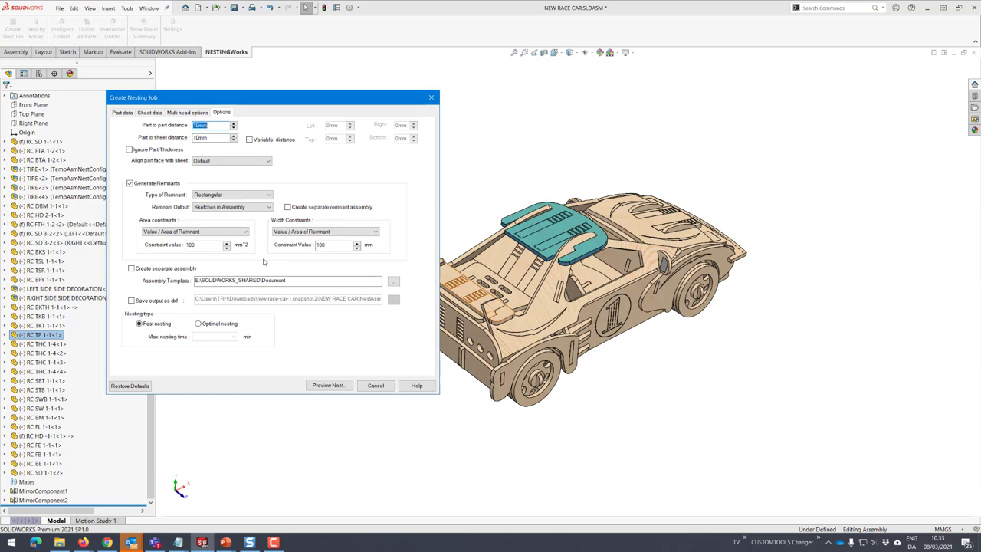
{"action": "left_click", "coordinate": [123, 114]}
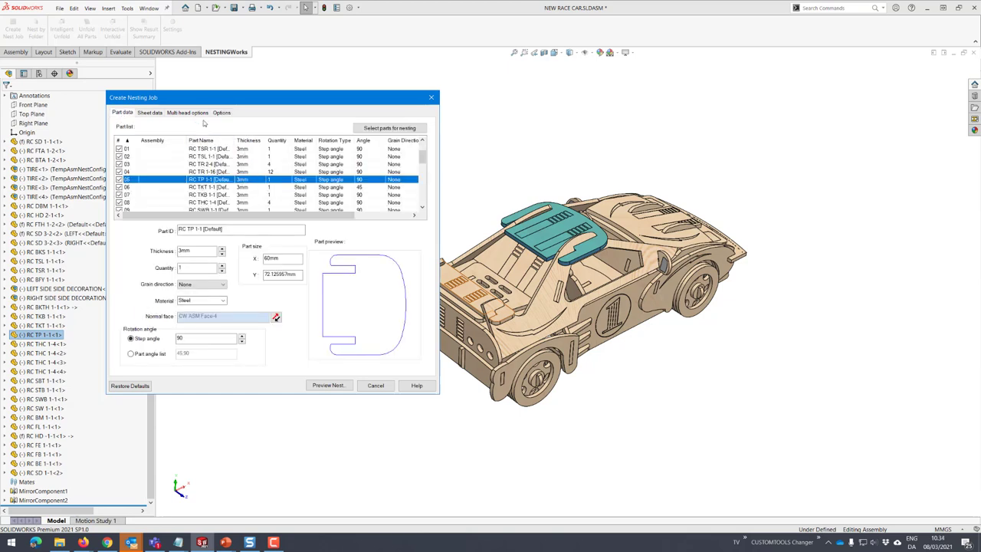
{"action": "left_click", "coordinate": [150, 114]}
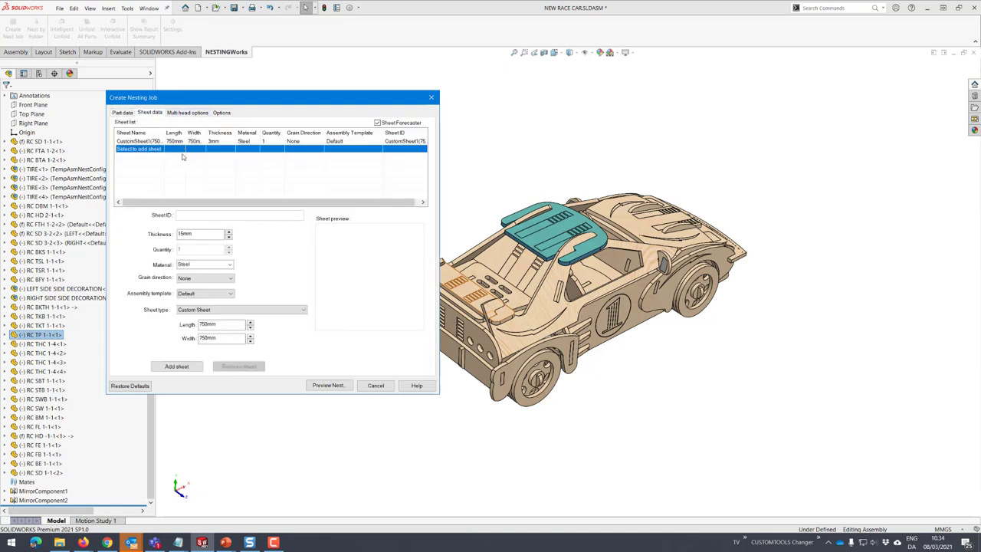
{"action": "left_click", "coordinate": [223, 113]}
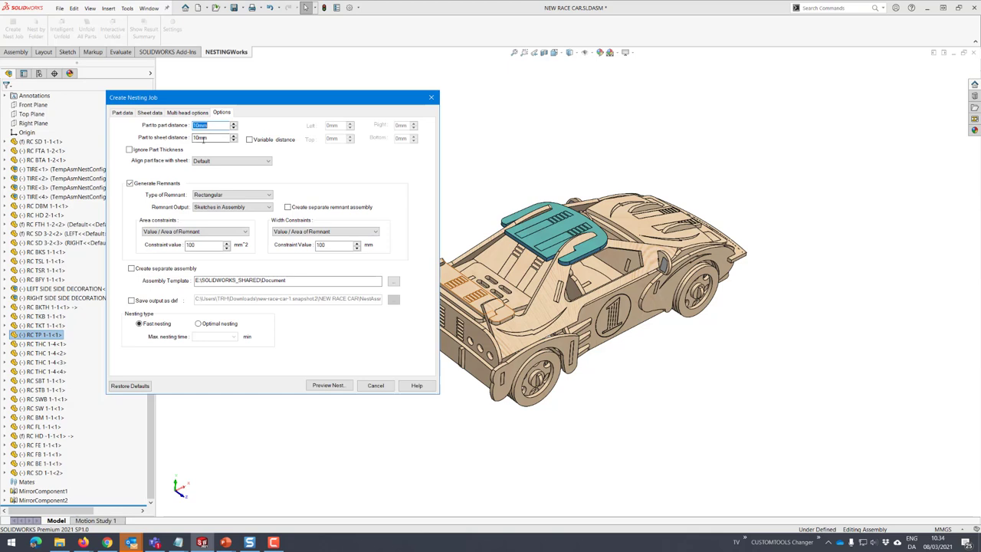
Preview the nest and highlight RC HD 2-1, RC SD 3-2, RC HD -1-1 and RC BM 1-1
{"action": "left_click", "coordinate": [339, 386]}
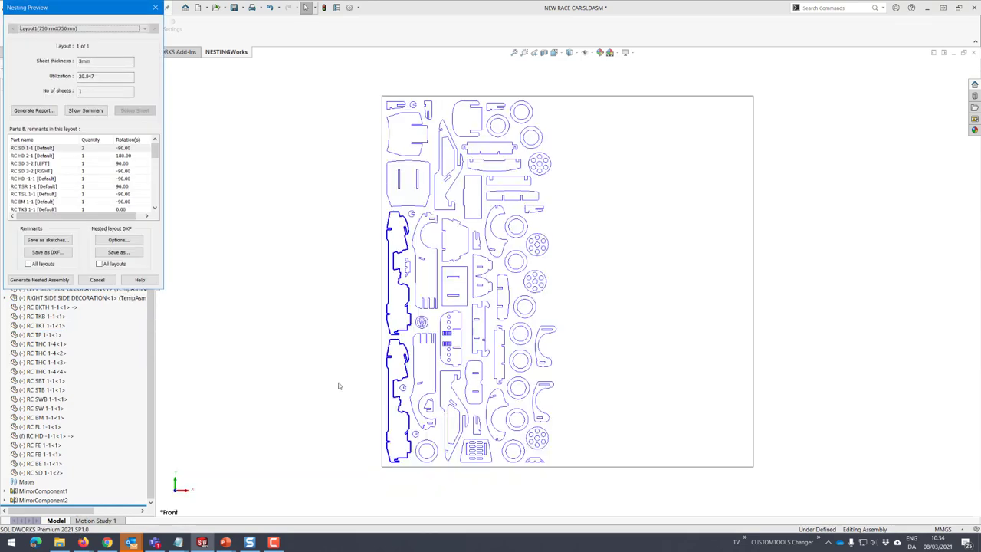
{"action": "left_click", "coordinate": [33, 155]}
{"action": "left_click", "coordinate": [37, 164]}
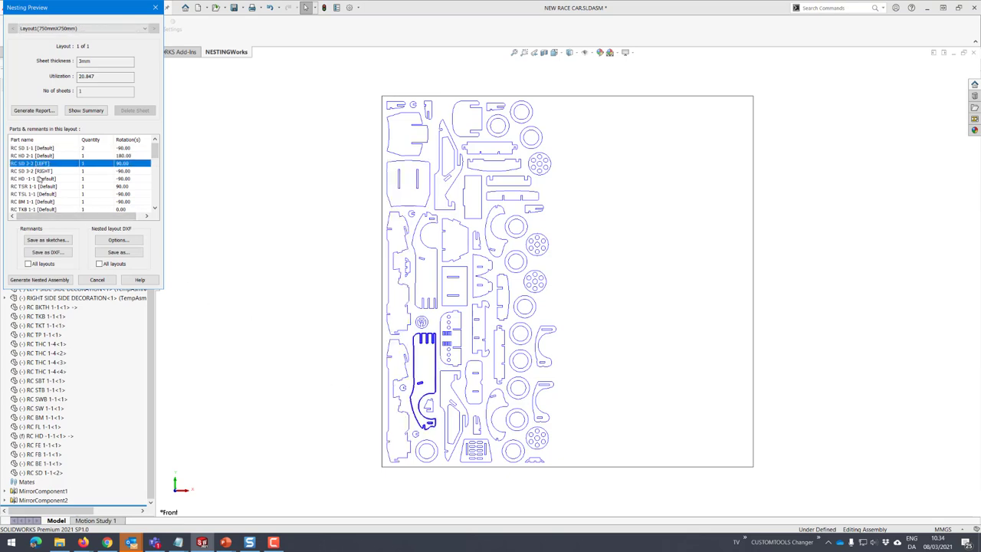
{"action": "left_click", "coordinate": [40, 178]}
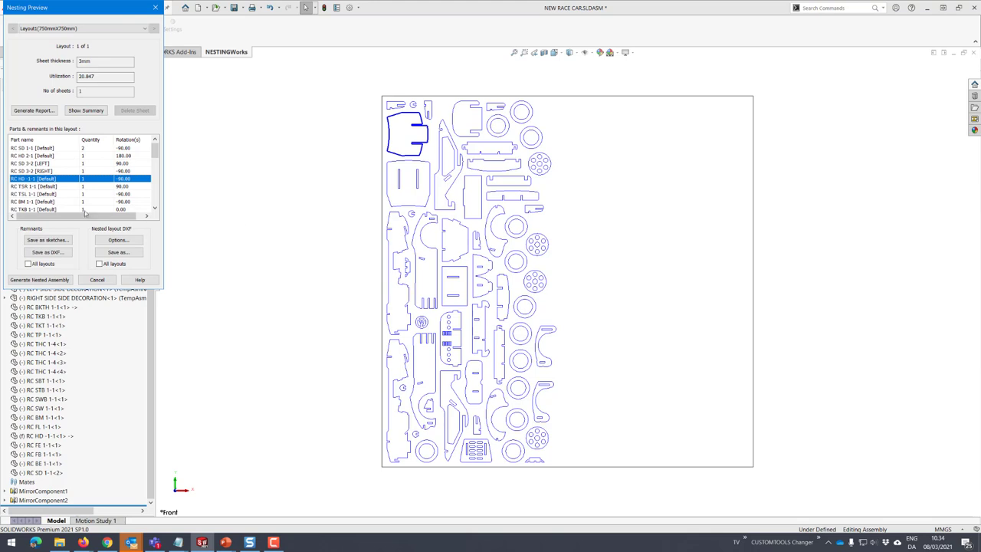
{"action": "left_click", "coordinate": [53, 189]}
{"action": "left_click", "coordinate": [39, 203]}
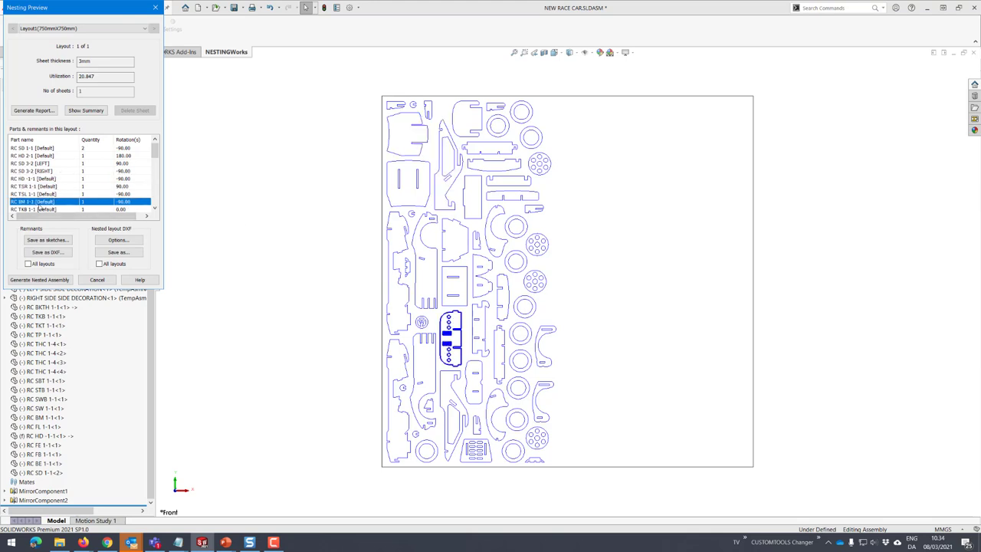
Open the results summary for the single 750 × 750 mm sheet layout
{"action": "scroll", "coordinate": [55, 182], "scroll_direction": "down", "scroll_amount": 2}
{"action": "scroll", "coordinate": [55, 181], "scroll_direction": "down", "scroll_amount": 2}
{"action": "scroll", "coordinate": [55, 181], "scroll_direction": "down", "scroll_amount": 2}
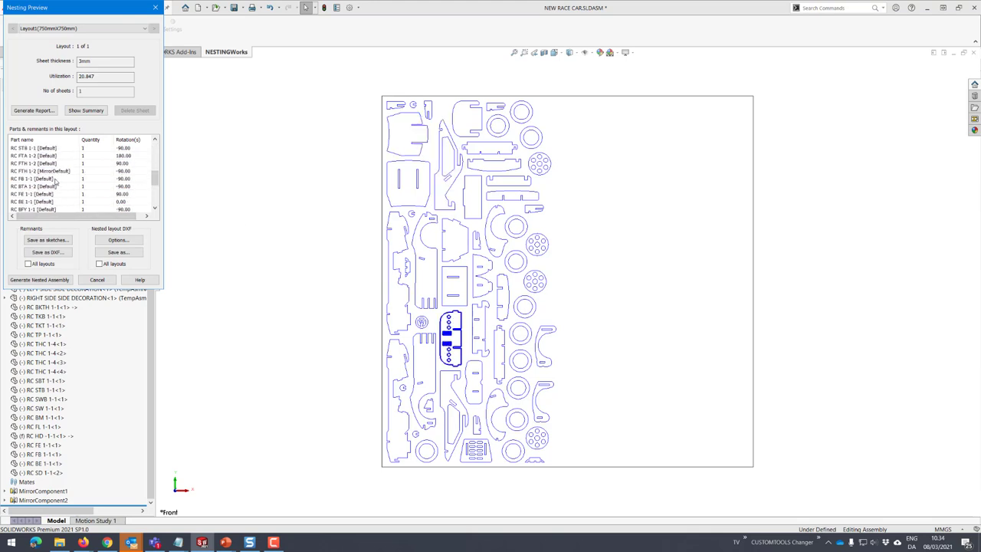
{"action": "scroll", "coordinate": [55, 182], "scroll_direction": "up", "scroll_amount": 5}
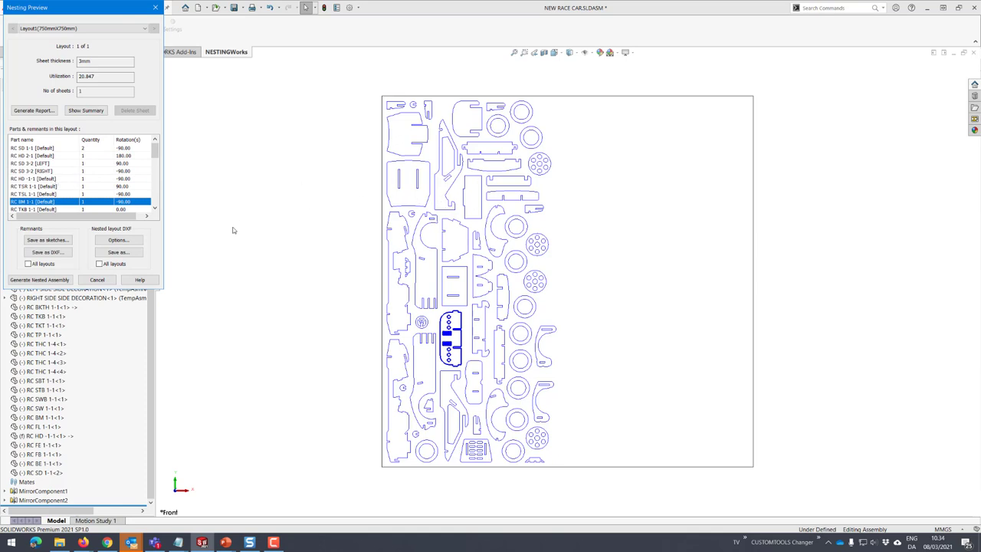
{"action": "left_click", "coordinate": [92, 112]}
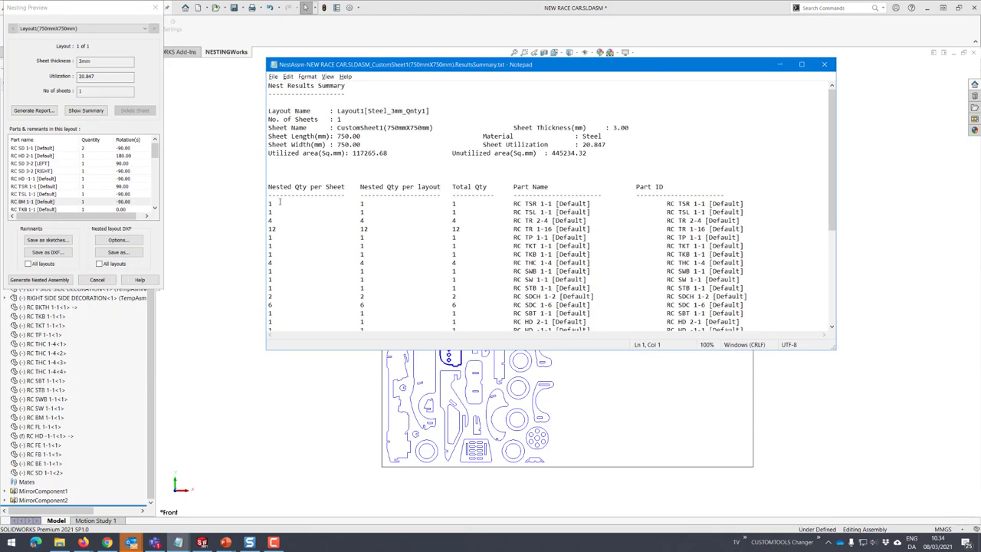
Scroll through ResultsSummary.txt to read the sheet data and each part's nested quantity
{"action": "scroll", "coordinate": [368, 184], "scroll_direction": "down", "scroll_amount": 1}
{"action": "scroll", "coordinate": [455, 153], "scroll_direction": "down", "scroll_amount": 2}
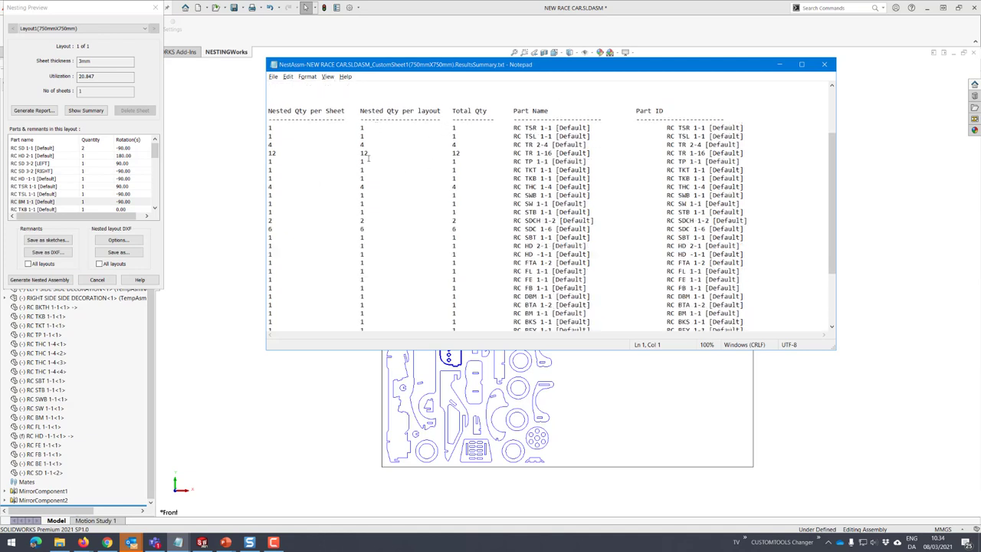
{"action": "scroll", "coordinate": [376, 234], "scroll_direction": "down", "scroll_amount": 1}
{"action": "scroll", "coordinate": [376, 234], "scroll_direction": "down", "scroll_amount": 1}
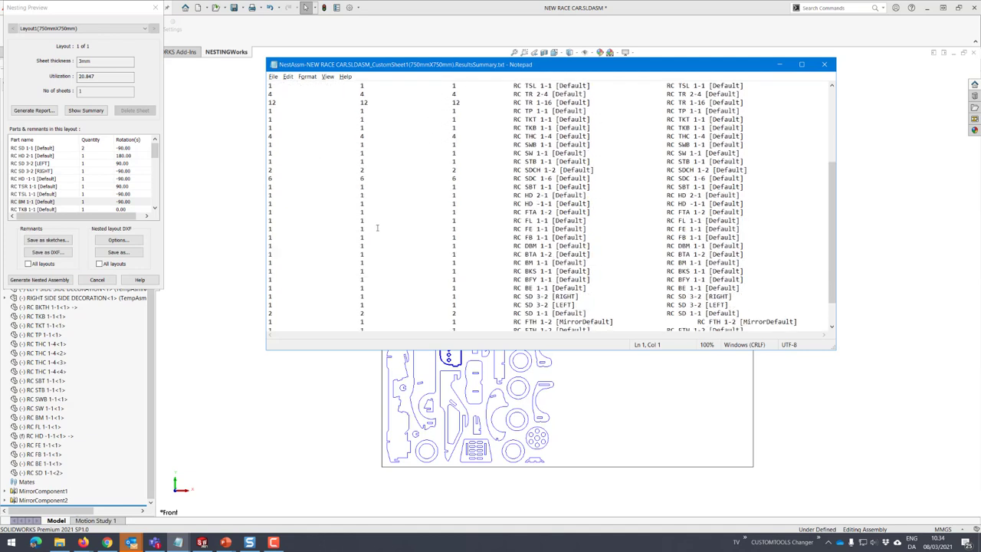
{"action": "scroll", "coordinate": [378, 240], "scroll_direction": "down", "scroll_amount": 1}
{"action": "scroll", "coordinate": [378, 263], "scroll_direction": "up", "scroll_amount": 3}
{"action": "scroll", "coordinate": [378, 263], "scroll_direction": "up", "scroll_amount": 4}
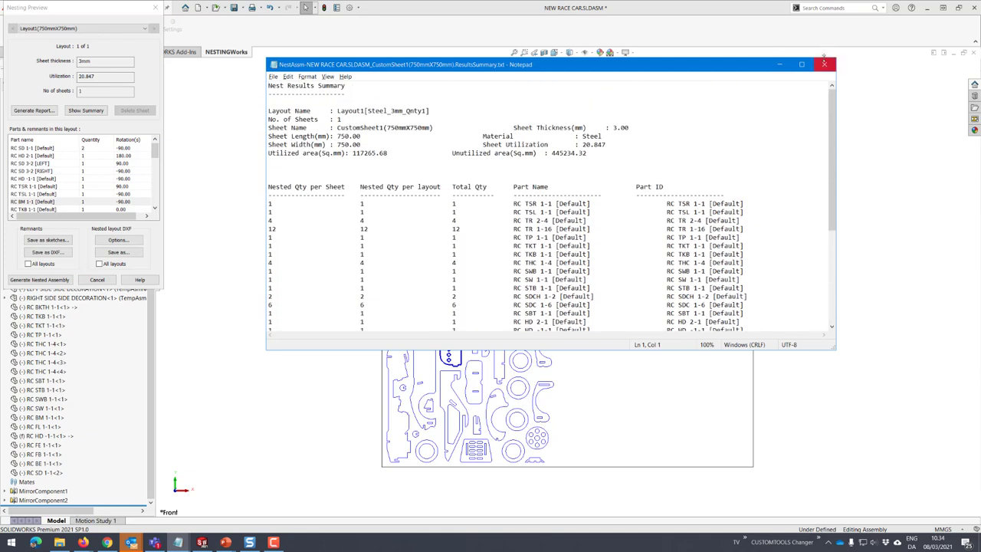
Close the summary, cancel the preview and remove the 750 × 750 mm sheet
{"action": "left_click", "coordinate": [825, 64]}
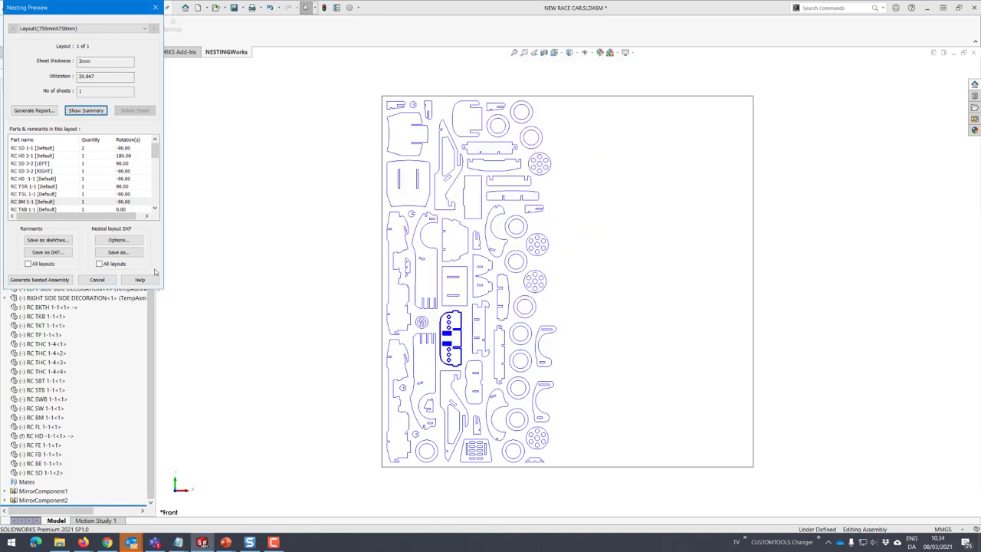
{"action": "left_click", "coordinate": [97, 279]}
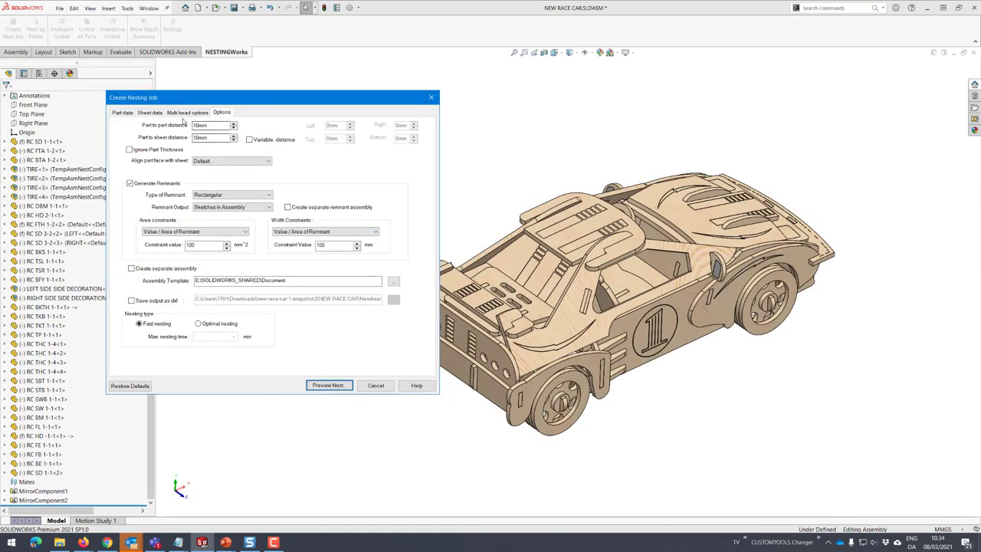
{"action": "left_click", "coordinate": [150, 111]}
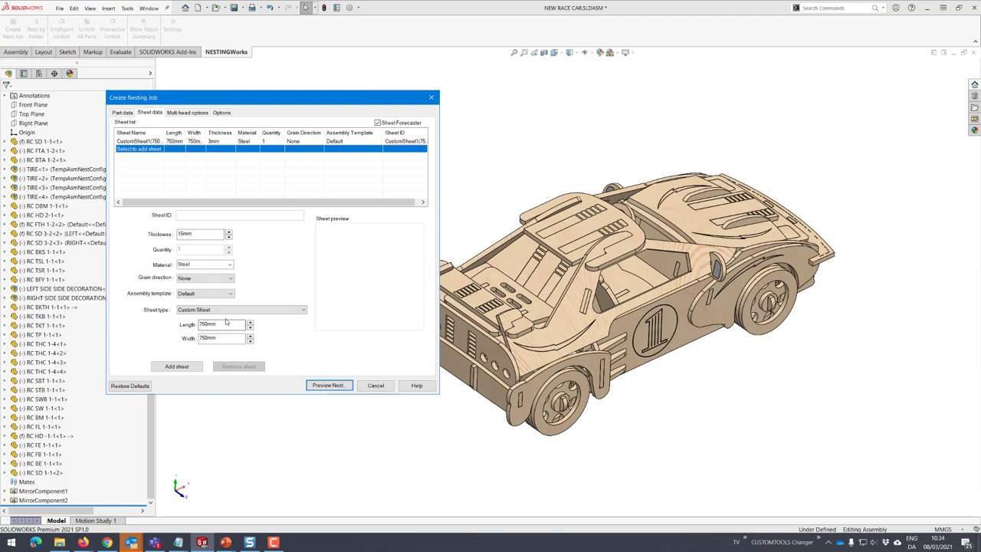
{"action": "left_click", "coordinate": [128, 142]}
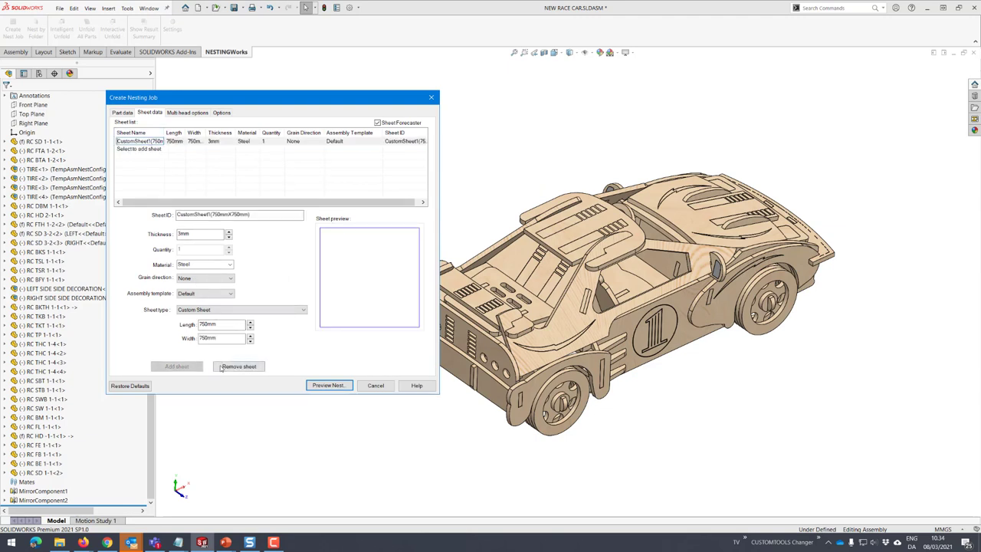
{"action": "left_click", "coordinate": [238, 367]}
Add a 450 × 450 mm sheet and preview the nest on it
{"action": "double_click", "coordinate": [210, 325]}
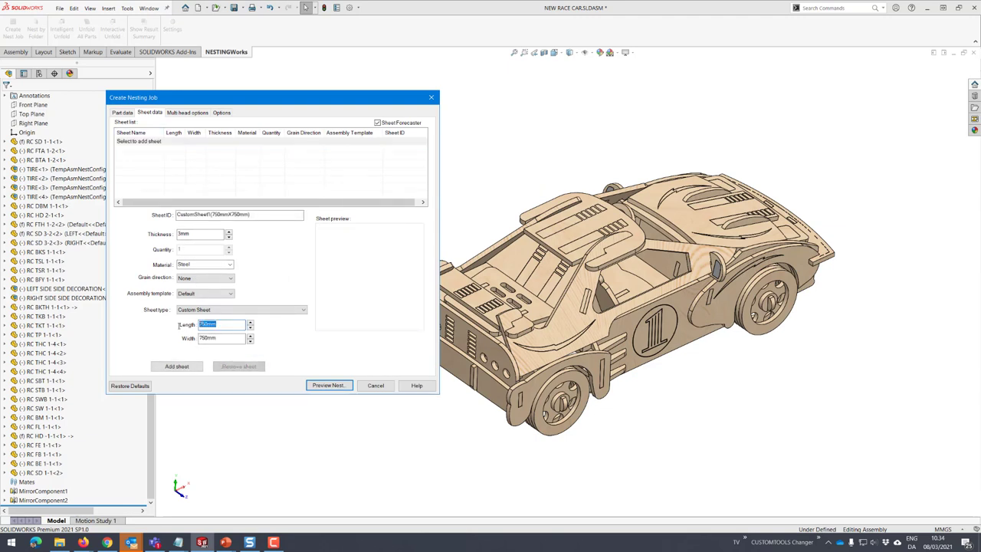
{"action": "type", "text": "450"}
{"action": "key", "text": "Tab"}
{"action": "type", "text": "450"}
{"action": "left_click", "coordinate": [177, 367]}
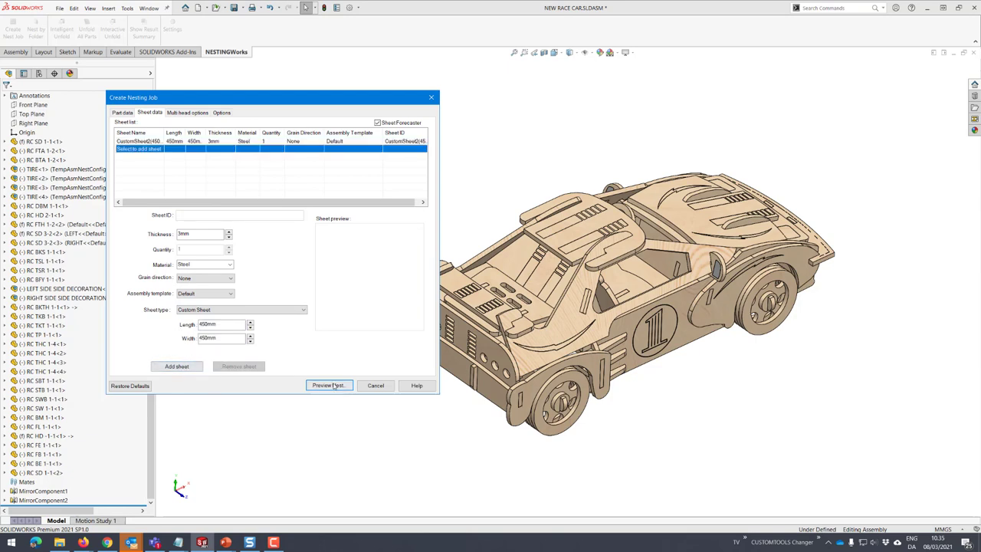
{"action": "left_click", "coordinate": [329, 386]}
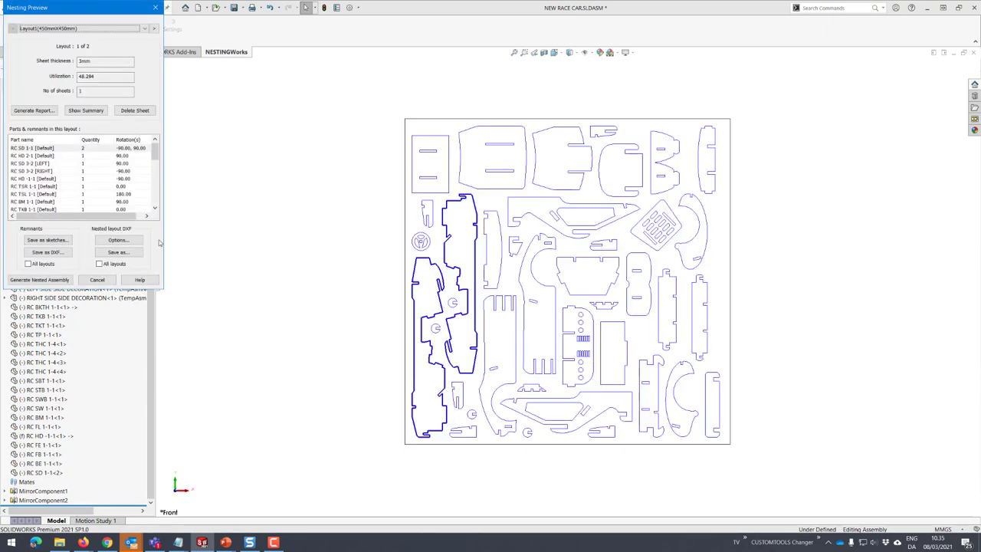
Remove the 450 × 450 mm sheet and set the sheet width to 200 mm
{"action": "left_click", "coordinate": [97, 280]}
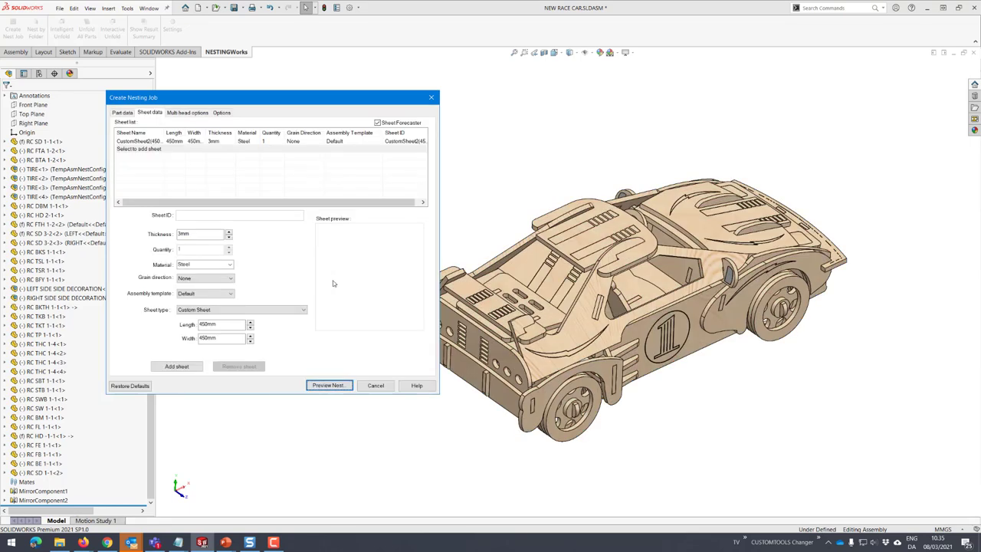
{"action": "left_click", "coordinate": [143, 142]}
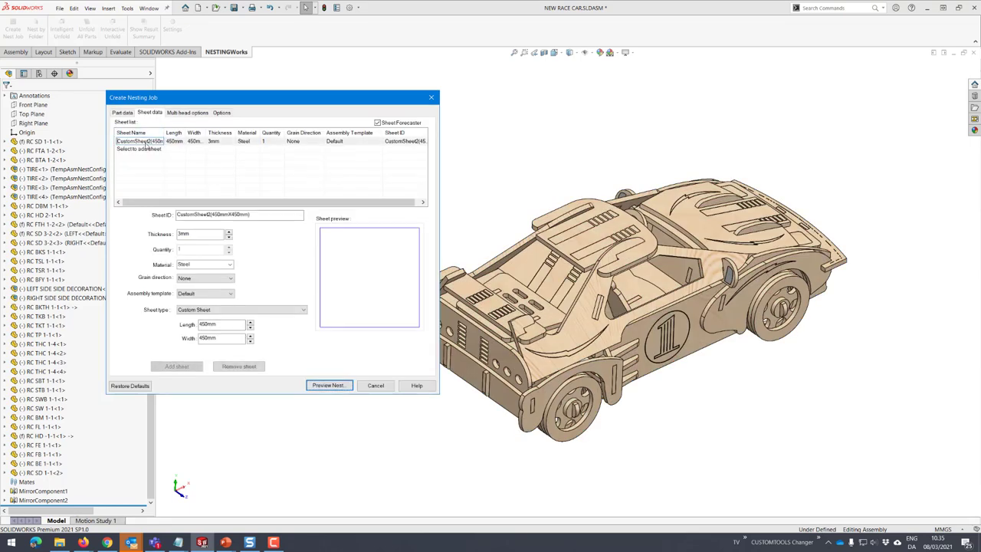
{"action": "left_click", "coordinate": [239, 367]}
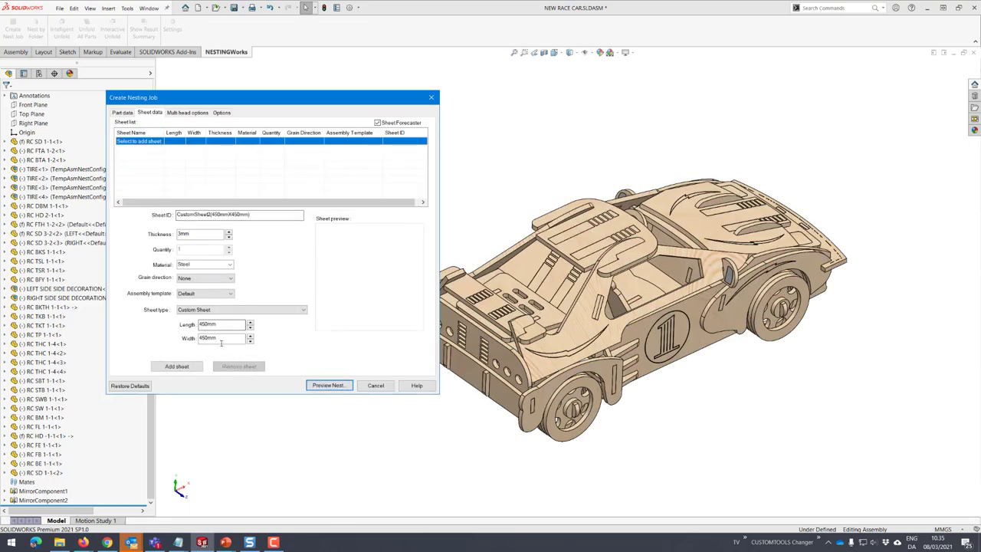
{"action": "left_click_drag", "start_coordinate": [234, 338], "coordinate": [162, 338]}
{"action": "type", "text": "200"}
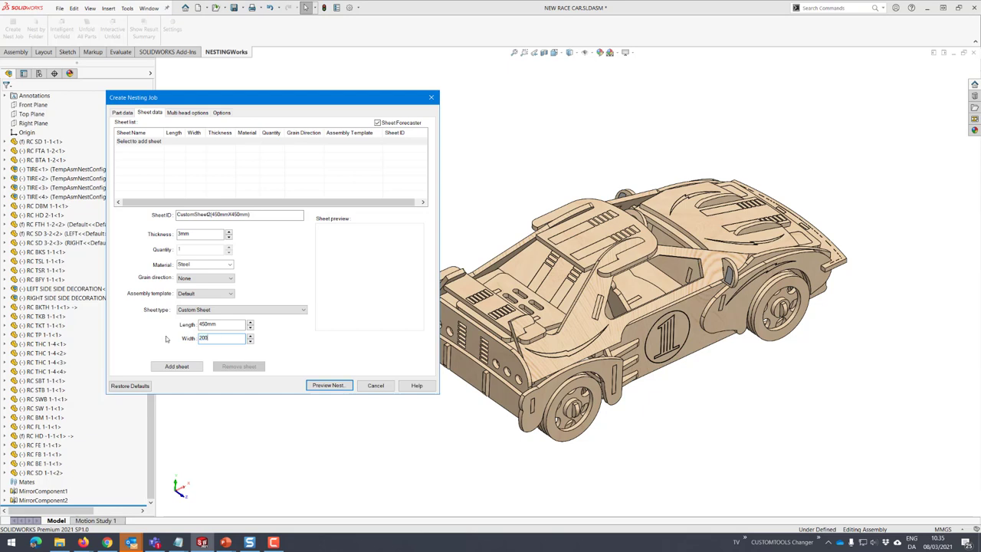
{"action": "key", "text": "Tab"}
{"action": "left_click", "coordinate": [377, 123]}
Turn off sheet forecasting, add the 450 × 200 mm sheet and preview the nest
{"action": "left_click", "coordinate": [324, 385]}
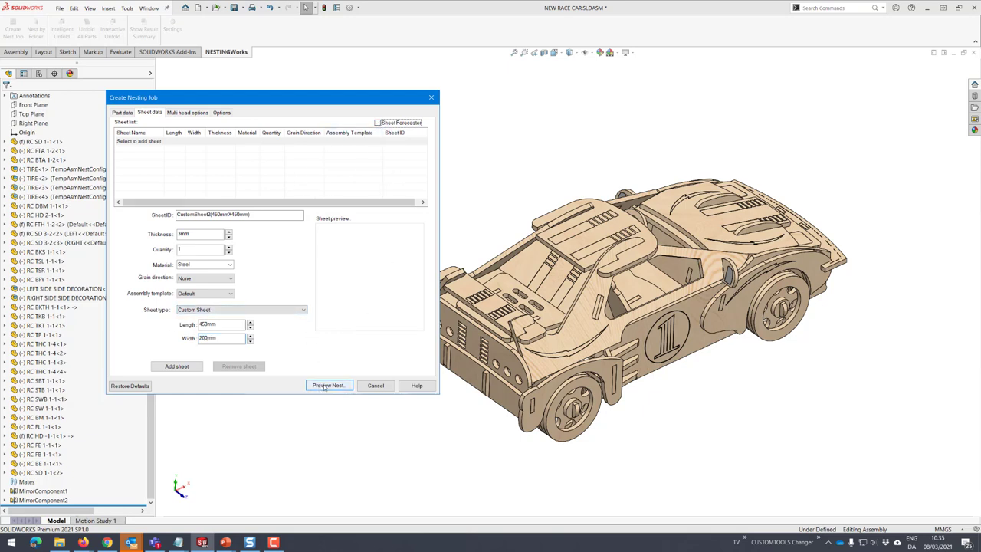
{"action": "left_click", "coordinate": [174, 366]}
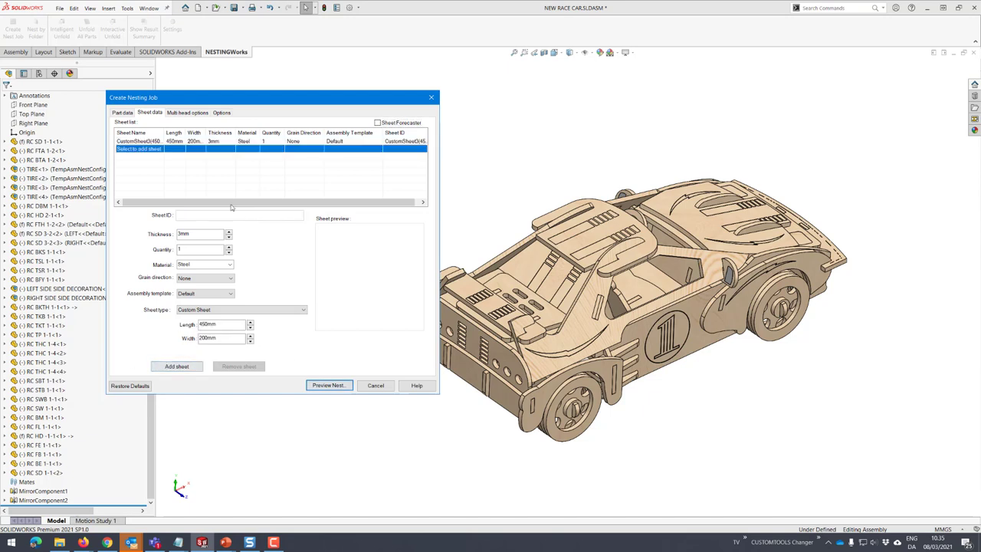
{"action": "left_click", "coordinate": [331, 385]}
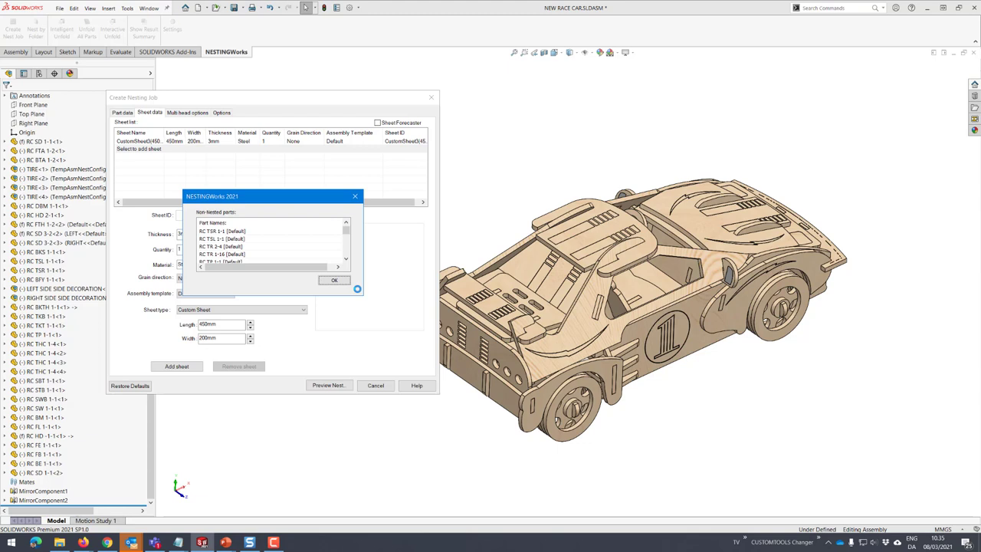
Review the list of parts that did not fit on the sheet and dismiss it
{"action": "left_click", "coordinate": [227, 231]}
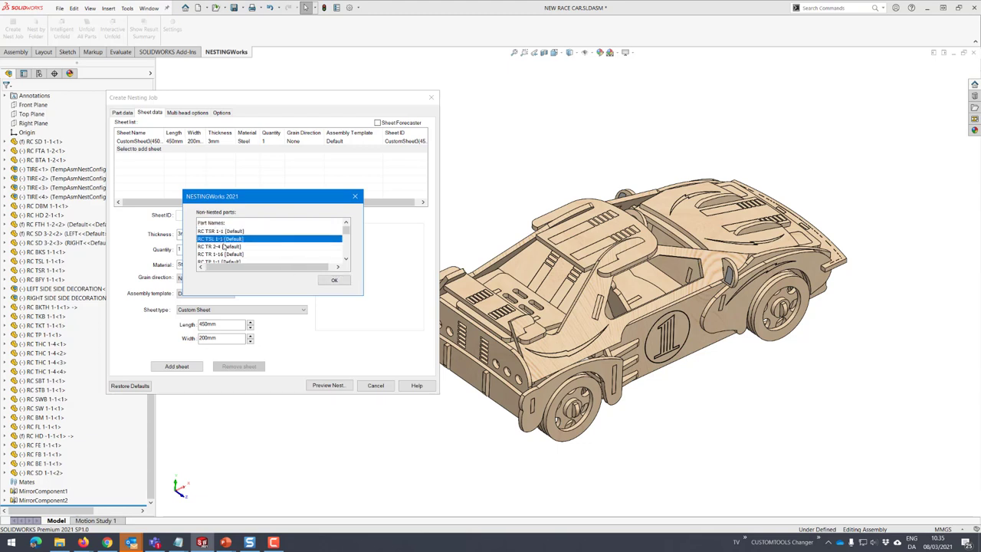
{"action": "scroll", "coordinate": [224, 244], "scroll_direction": "down", "scroll_amount": 3}
{"action": "scroll", "coordinate": [228, 250], "scroll_direction": "down", "scroll_amount": 3}
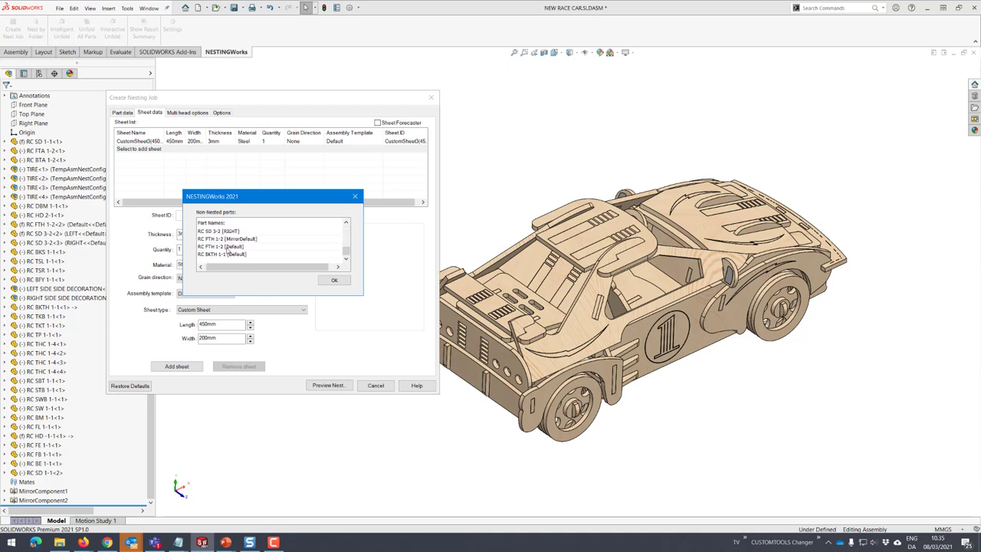
{"action": "left_click_drag", "start_coordinate": [225, 255], "coordinate": [242, 238]}
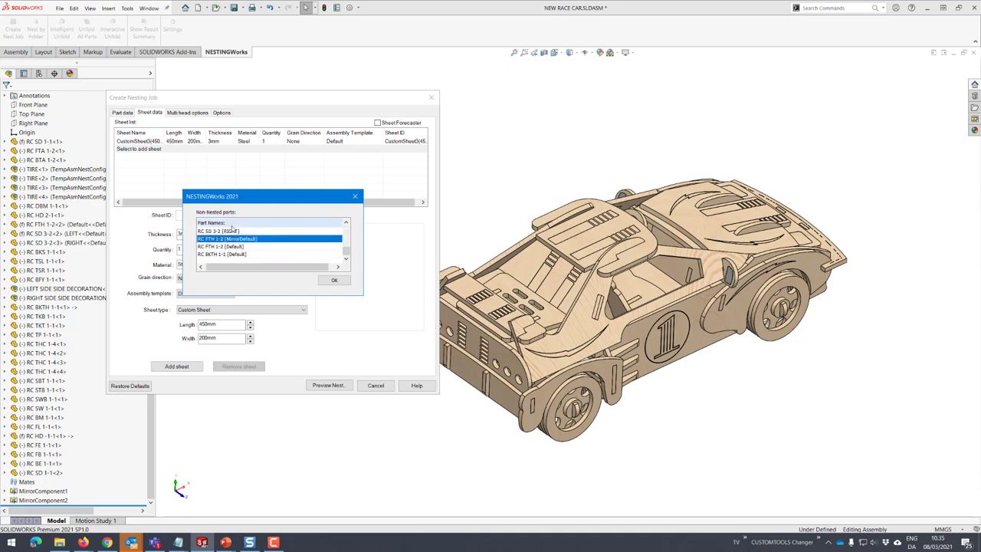
{"action": "left_click", "coordinate": [335, 279]}
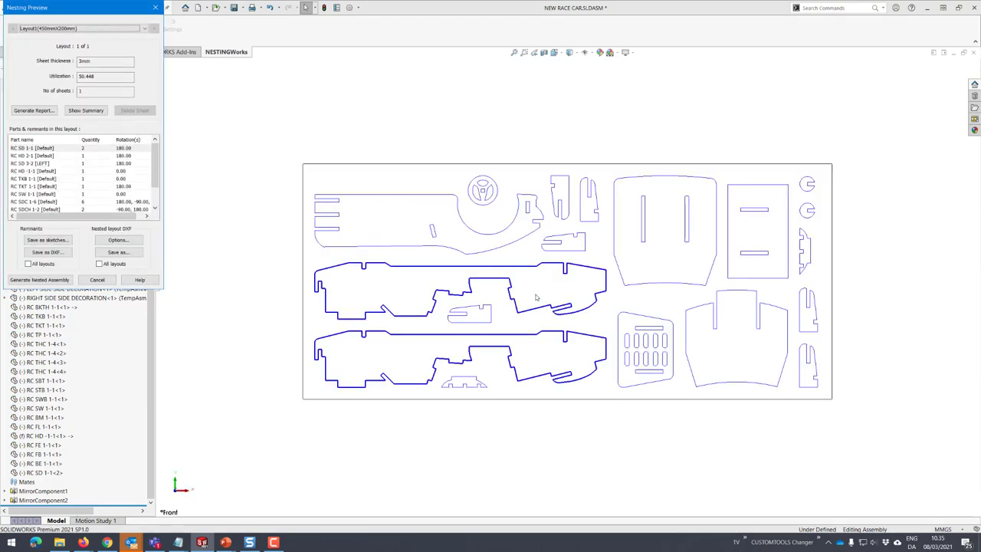
Remove the 450 × 200 mm sheet, add a 1000 × 1000 mm sheet and preview the nest
{"action": "left_click", "coordinate": [98, 280]}
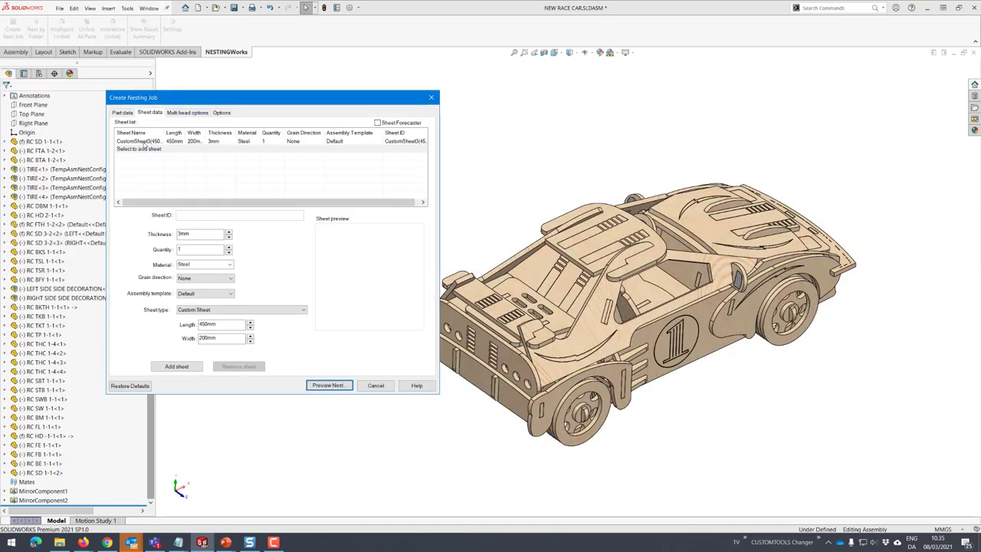
{"action": "left_click", "coordinate": [240, 367]}
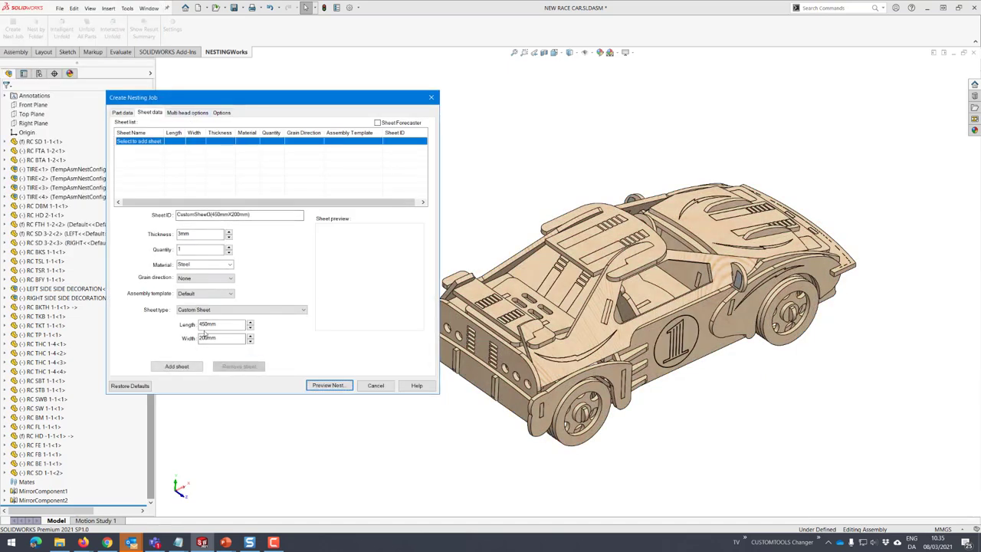
{"action": "left_click", "coordinate": [219, 338]}
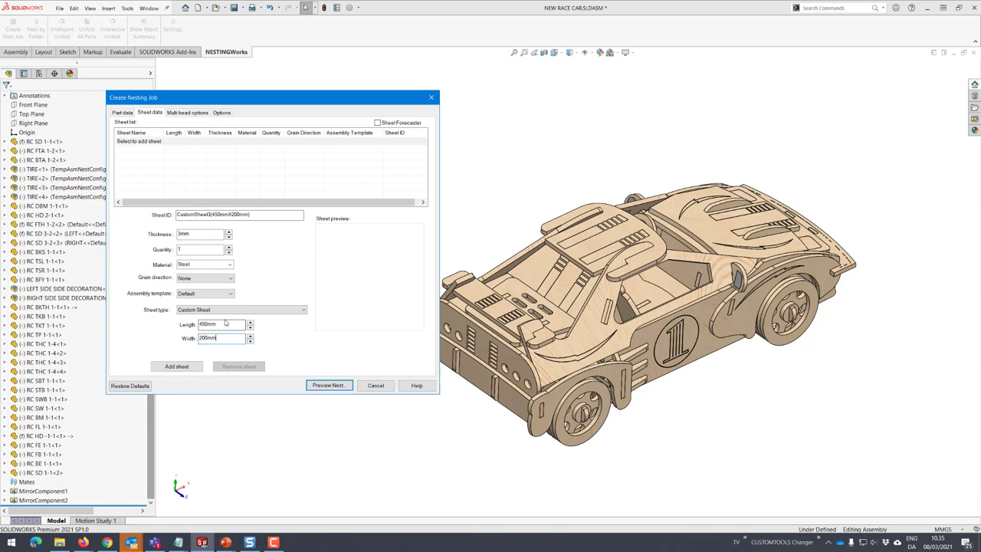
{"action": "double_click", "coordinate": [225, 325]}
{"action": "type", "text": "100"}
{"action": "type", "text": "0"}
{"action": "key", "text": "Tab"}
{"action": "type", "text": "100"}
{"action": "left_click", "coordinate": [192, 367]}
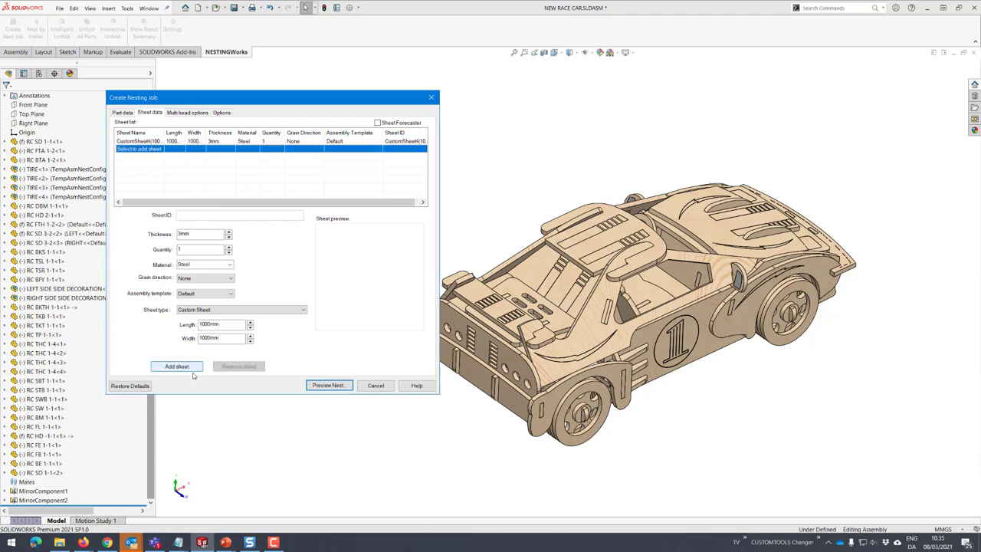
{"action": "left_click", "coordinate": [314, 387]}
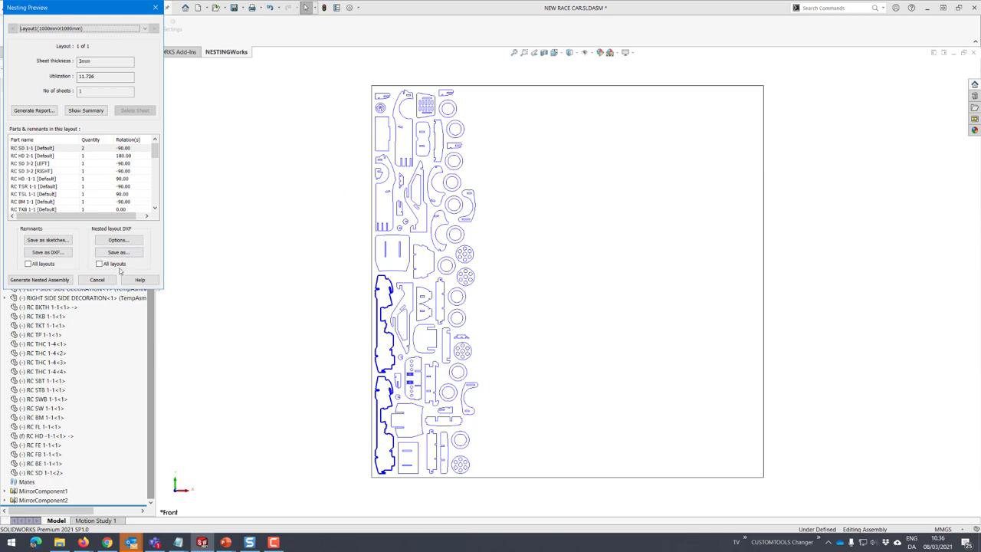
Set the NEW RACE CAR quantity to 5 in the part data
{"action": "left_click", "coordinate": [108, 281]}
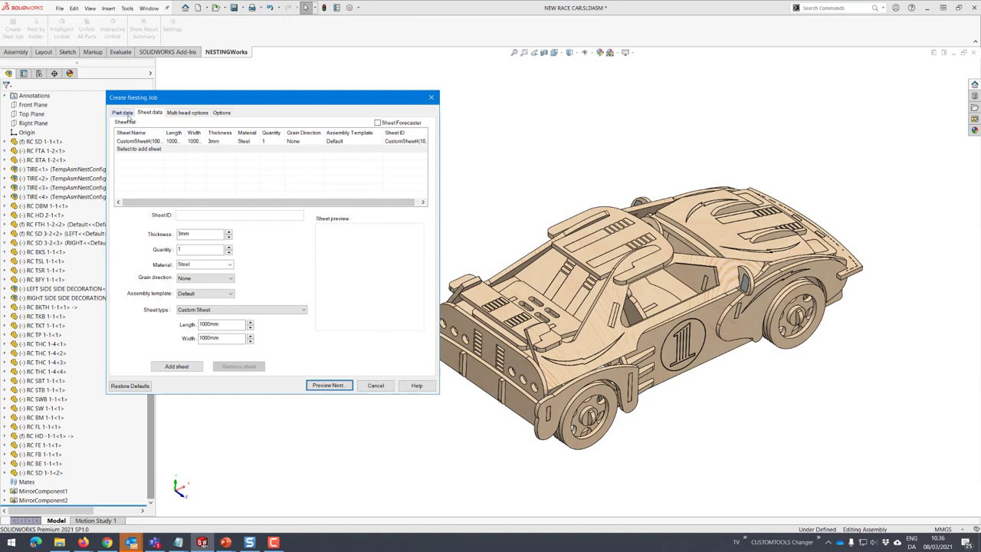
{"action": "left_click", "coordinate": [125, 114]}
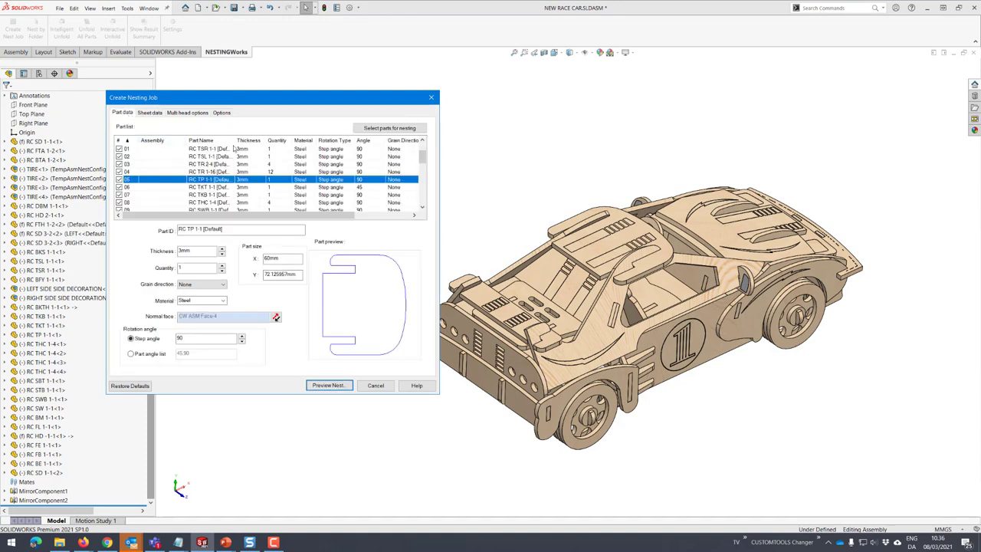
{"action": "left_click_drag", "start_coordinate": [235, 140], "coordinate": [271, 140]}
{"action": "scroll", "coordinate": [257, 166], "scroll_direction": "up", "scroll_amount": 2}
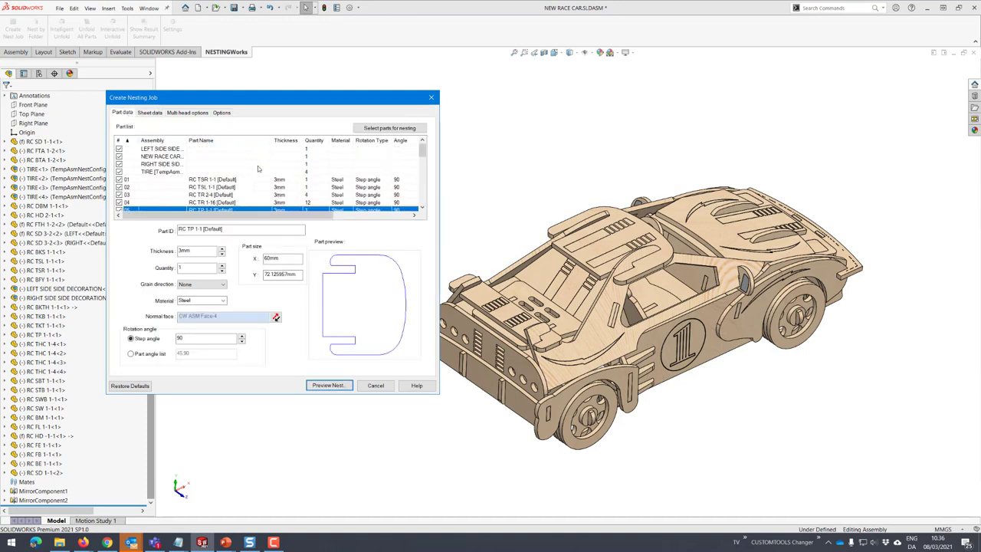
{"action": "left_click", "coordinate": [326, 157]}
{"action": "type", "text": "5"}
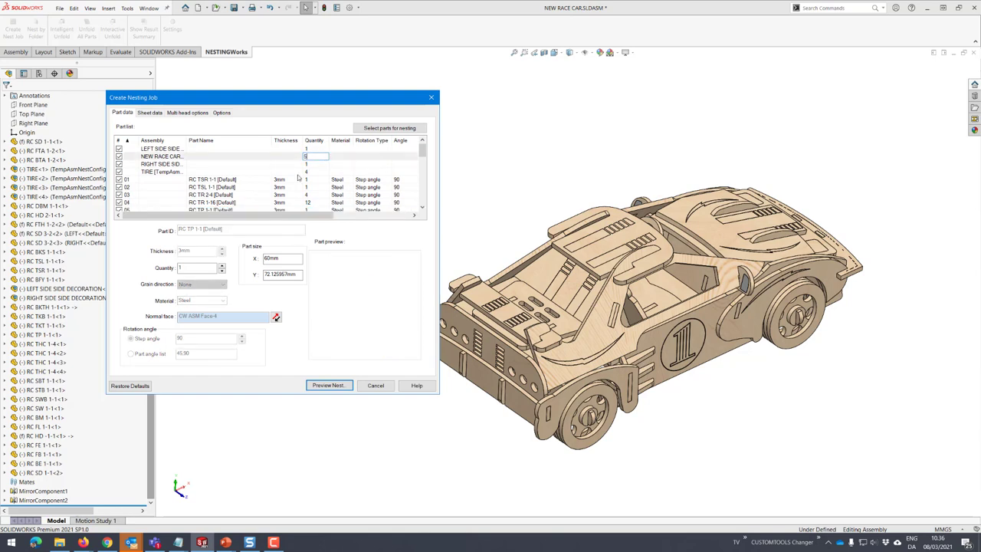
{"action": "left_click", "coordinate": [317, 179]}
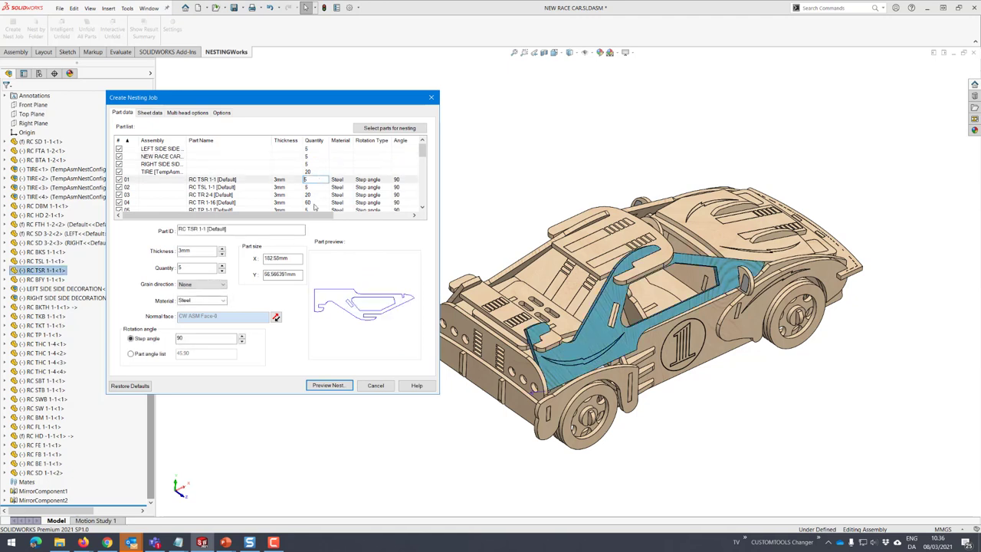
Edit part row 29's quantity, preview the five-car nest and dismiss the non-nested list
{"action": "scroll", "coordinate": [315, 188], "scroll_direction": "down", "scroll_amount": 3}
{"action": "scroll", "coordinate": [316, 188], "scroll_direction": "down", "scroll_amount": 3}
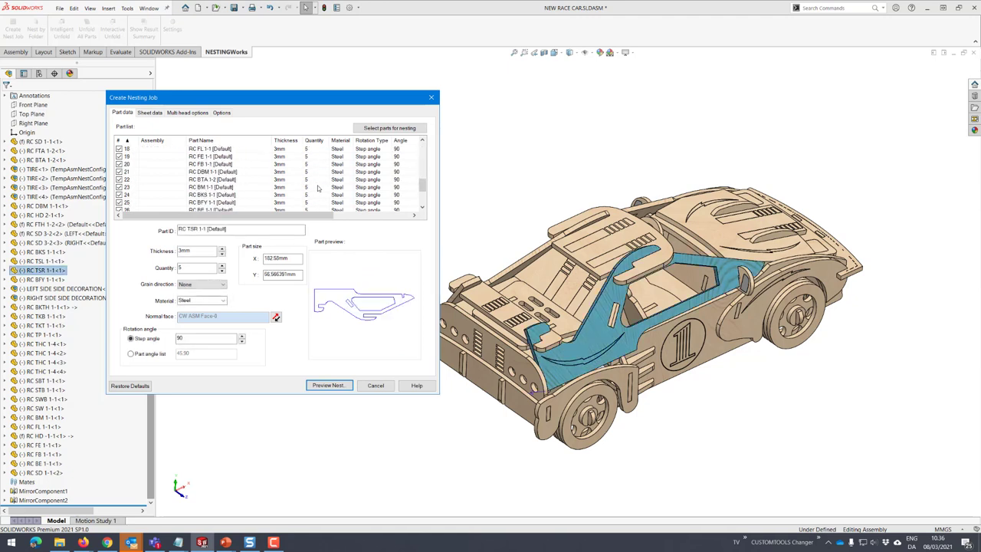
{"action": "scroll", "coordinate": [318, 188], "scroll_direction": "down", "scroll_amount": 3}
{"action": "scroll", "coordinate": [318, 188], "scroll_direction": "down", "scroll_amount": 1}
{"action": "left_click", "coordinate": [318, 188]}
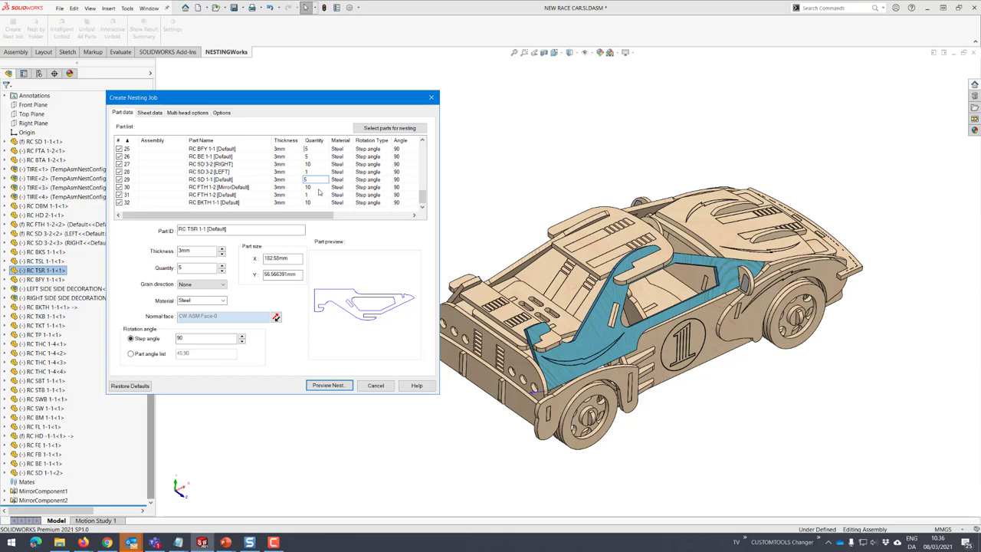
{"action": "scroll", "coordinate": [316, 188], "scroll_direction": "up", "scroll_amount": 5}
{"action": "scroll", "coordinate": [313, 181], "scroll_direction": "up", "scroll_amount": 5}
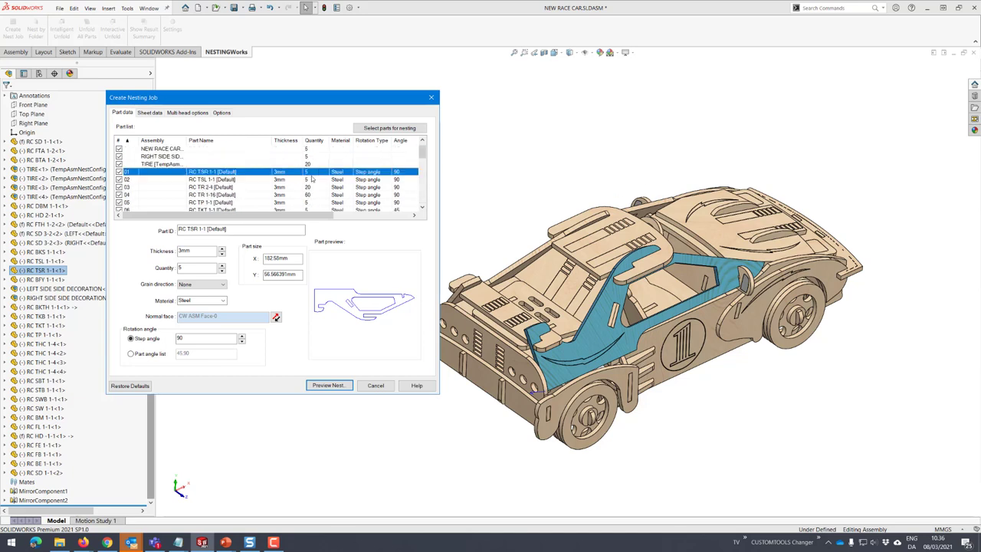
{"action": "left_click", "coordinate": [329, 385]}
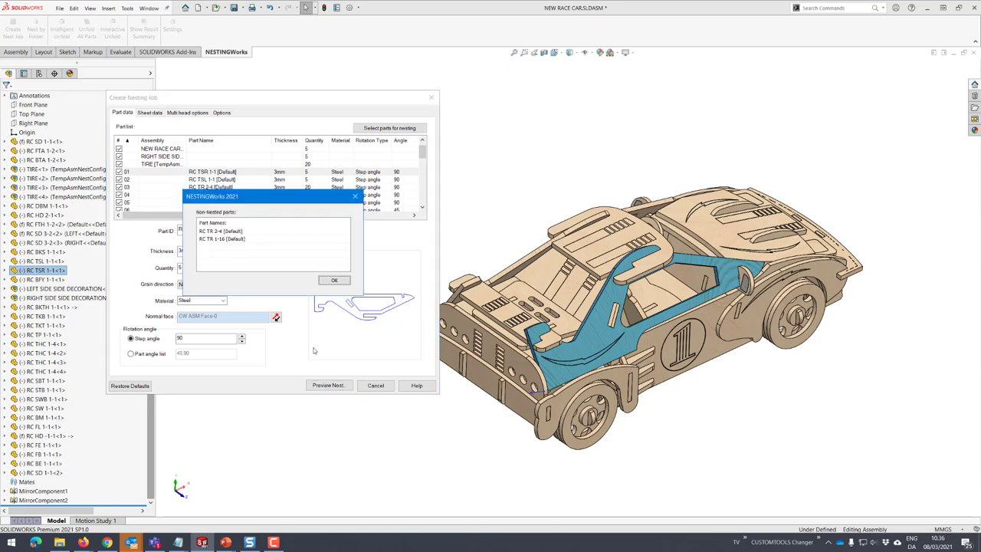
{"action": "left_click", "coordinate": [331, 280]}
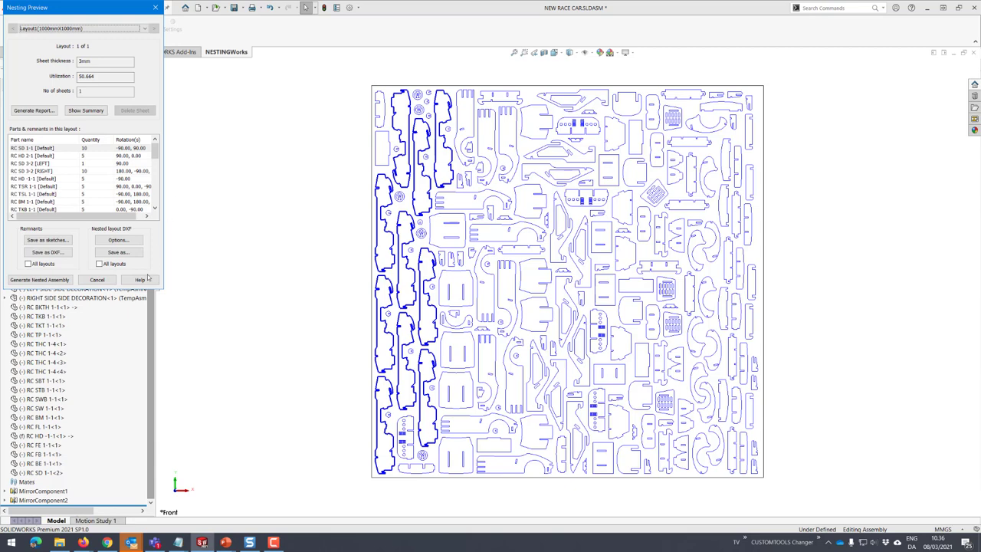
Turn on Sheet Forecaster and preview the nest again
{"action": "left_click", "coordinate": [98, 281]}
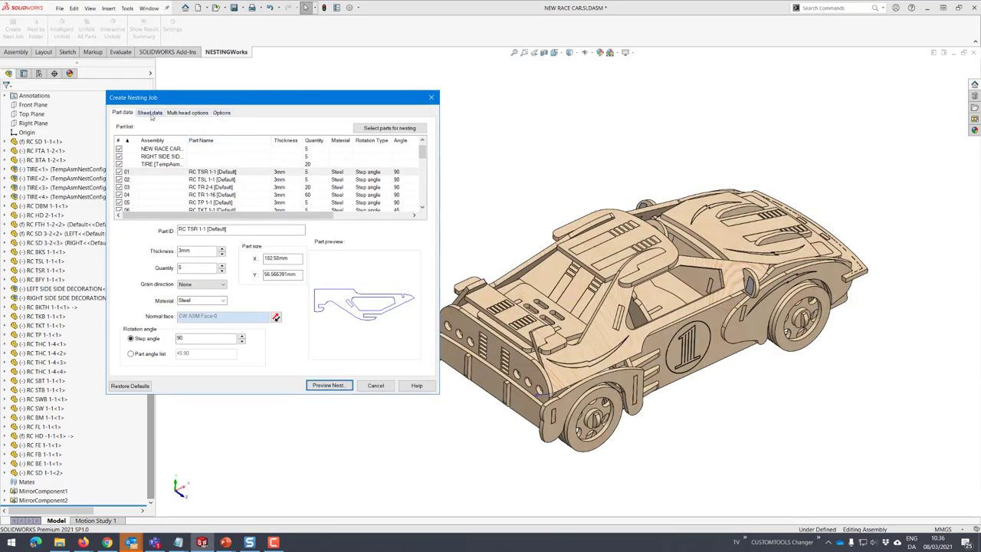
{"action": "left_click", "coordinate": [153, 114]}
{"action": "left_click", "coordinate": [378, 122]}
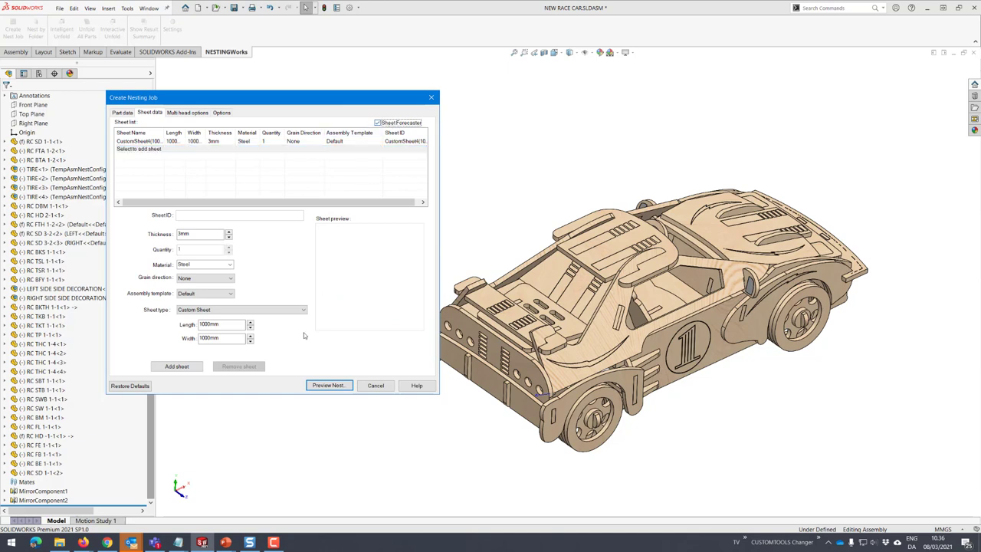
{"action": "left_click", "coordinate": [338, 384]}
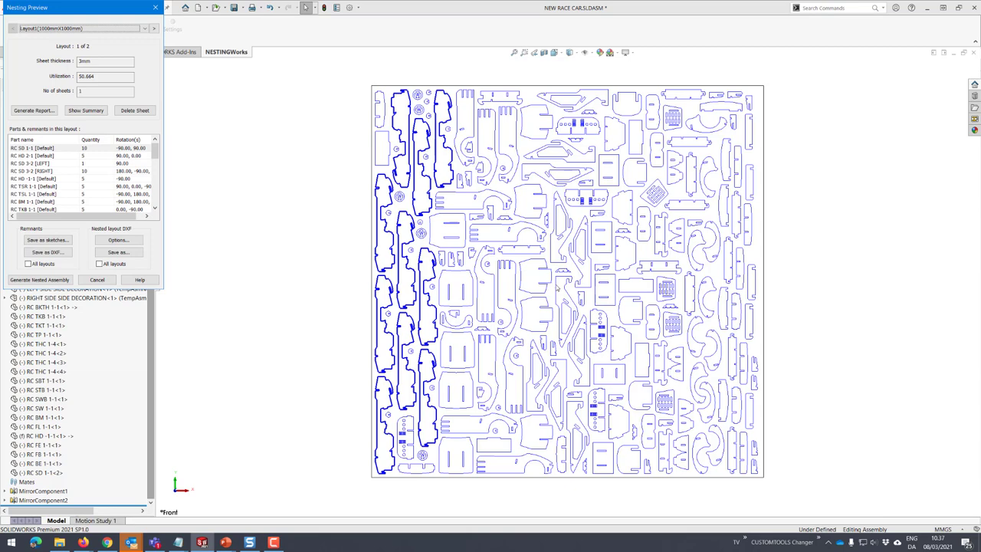
Switch the preview to Layout 2 of 2, holding the leftover RC TR 1-16 and RC TR 2-4 parts
{"action": "left_click", "coordinate": [154, 28]}
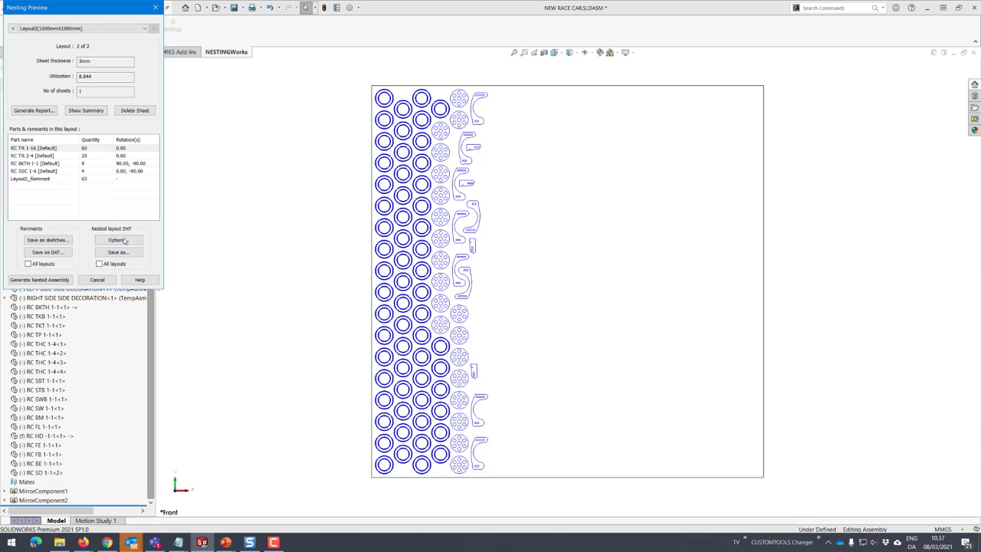
{"action": "left_click", "coordinate": [119, 243]}
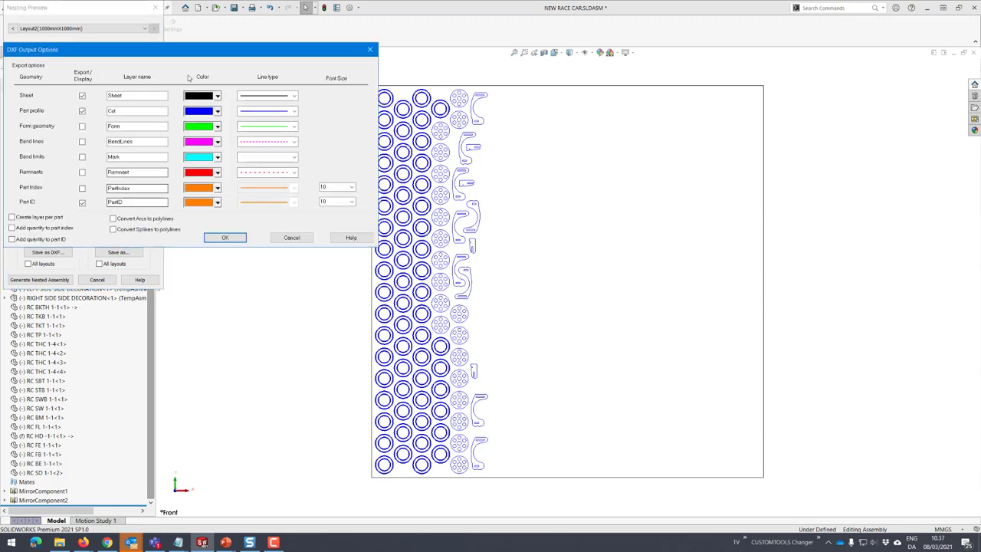
{"action": "mouse_move", "coordinate": [206, 56]}
{"action": "left_mouse_down"}
{"action": "mouse_move", "coordinate": [508, 100]}
{"action": "mouse_move", "coordinate": [454, 111]}
{"action": "left_mouse_up"}
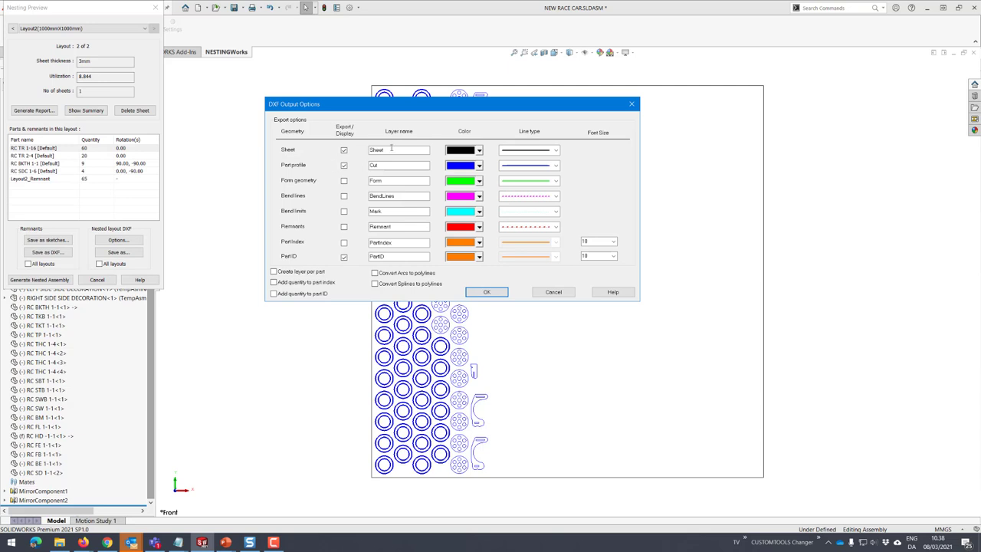
{"action": "left_click", "coordinate": [486, 292]}
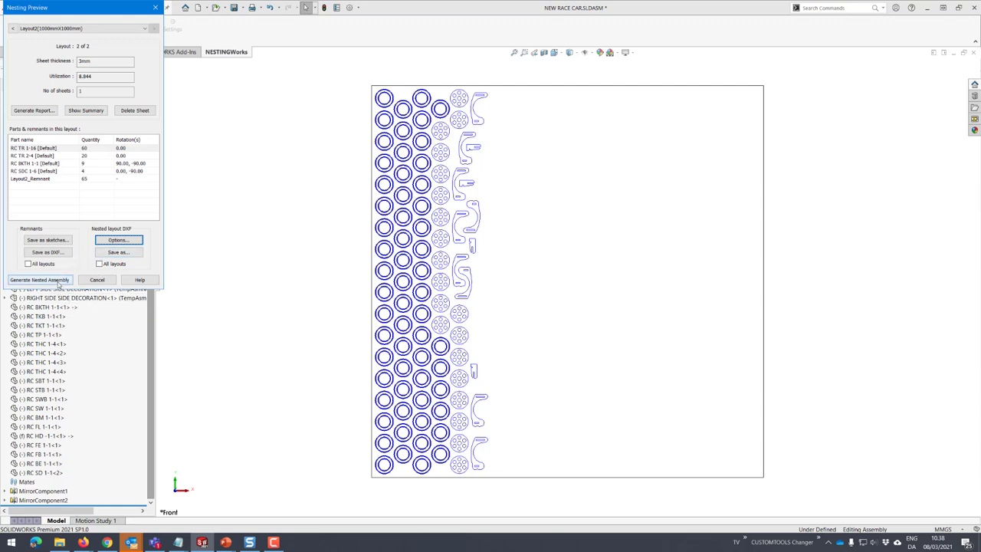
Create the nested assembly from the layouts, bringing up the ResultsSummary.txt path notice
{"action": "left_click", "coordinate": [59, 280]}
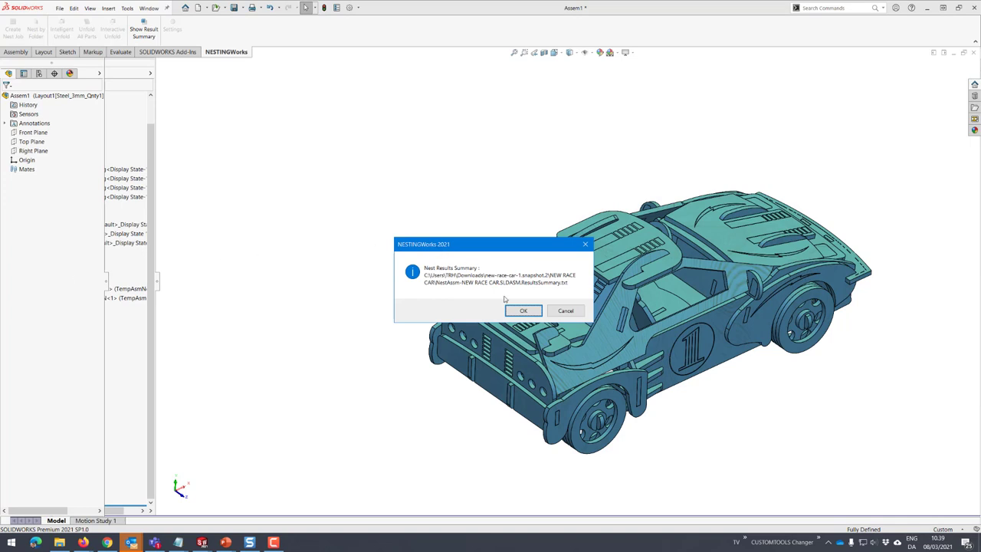
Open ResultsSummary.txt, read the 2-sheet, 287-part quantity tables, then close Notepad
{"action": "left_click", "coordinate": [524, 310]}
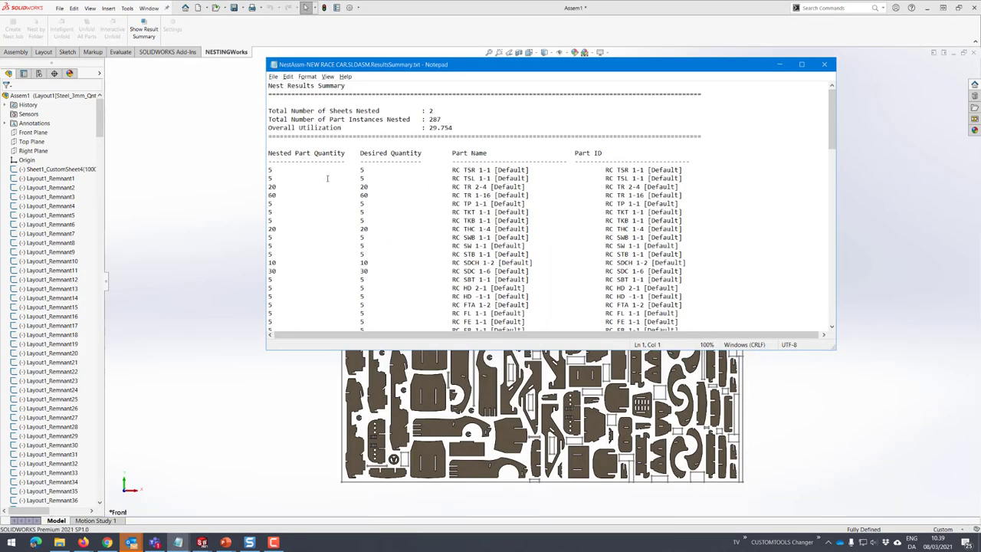
{"action": "left_click_drag", "start_coordinate": [280, 153], "coordinate": [402, 154]}
{"action": "scroll", "coordinate": [391, 215], "scroll_direction": "down", "scroll_amount": 1}
{"action": "scroll", "coordinate": [391, 215], "scroll_direction": "down", "scroll_amount": 2}
{"action": "scroll", "coordinate": [384, 177], "scroll_direction": "up", "scroll_amount": 3}
{"action": "left_click_drag", "start_coordinate": [349, 155], "coordinate": [269, 155]}
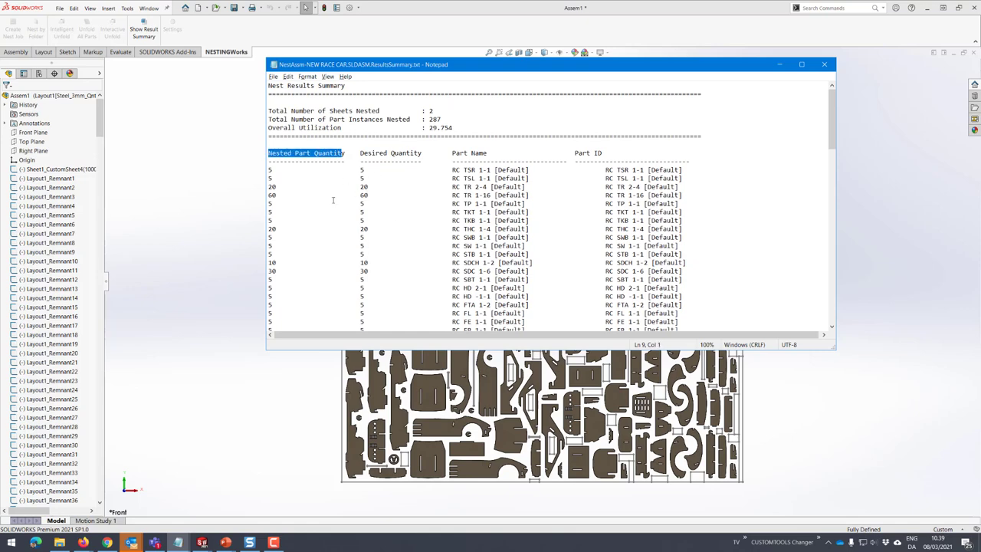
{"action": "scroll", "coordinate": [348, 280], "scroll_direction": "down", "scroll_amount": 3}
{"action": "scroll", "coordinate": [348, 280], "scroll_direction": "down", "scroll_amount": 3}
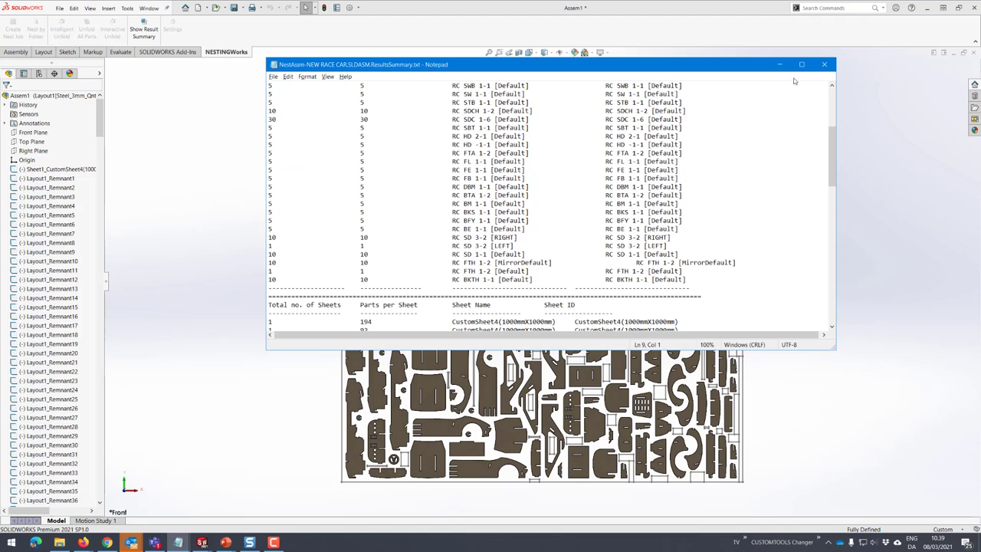
{"action": "left_click", "coordinate": [824, 65]}
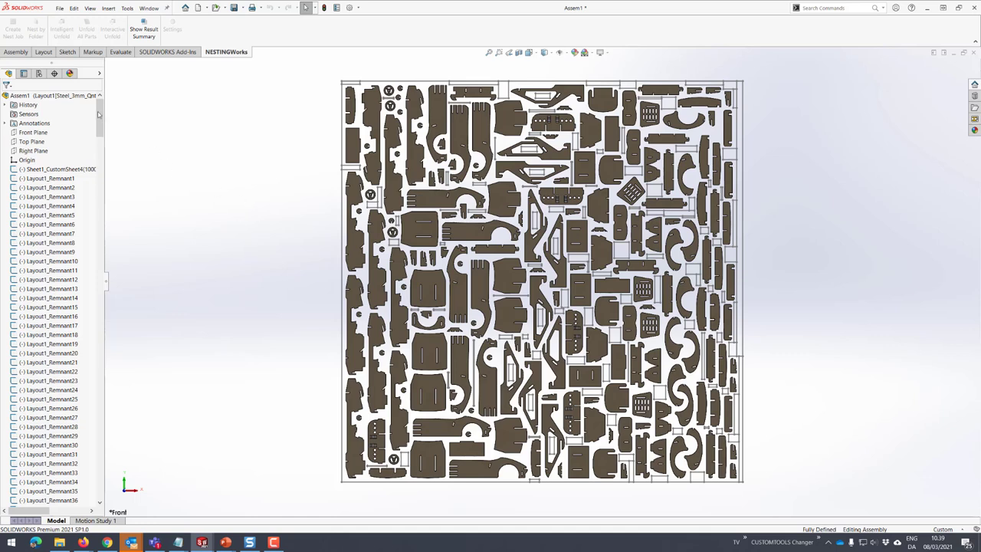
In the ConfigurationManager, activate the Layout2 nest configuration, then reactivate Layout1
{"action": "left_click", "coordinate": [39, 73]}
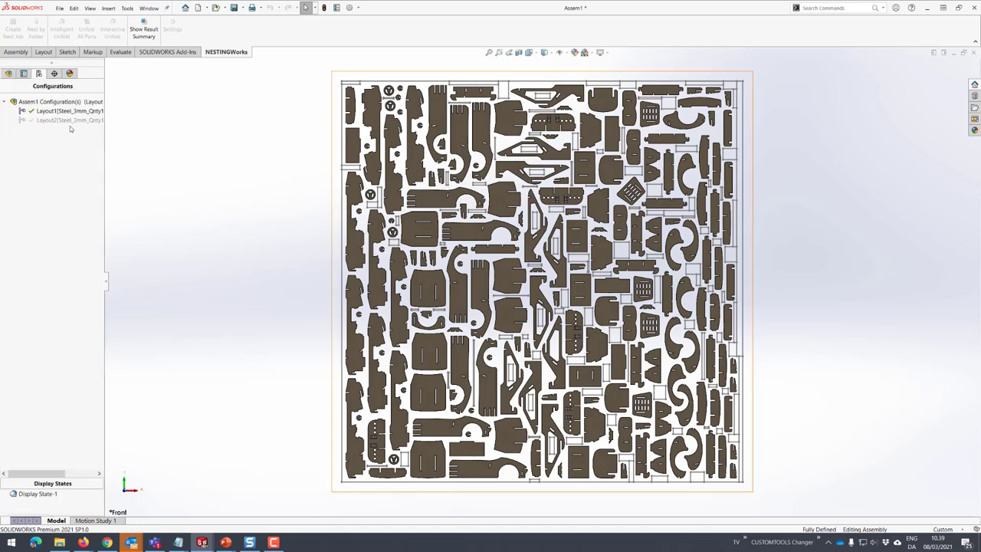
{"action": "left_click", "coordinate": [48, 120]}
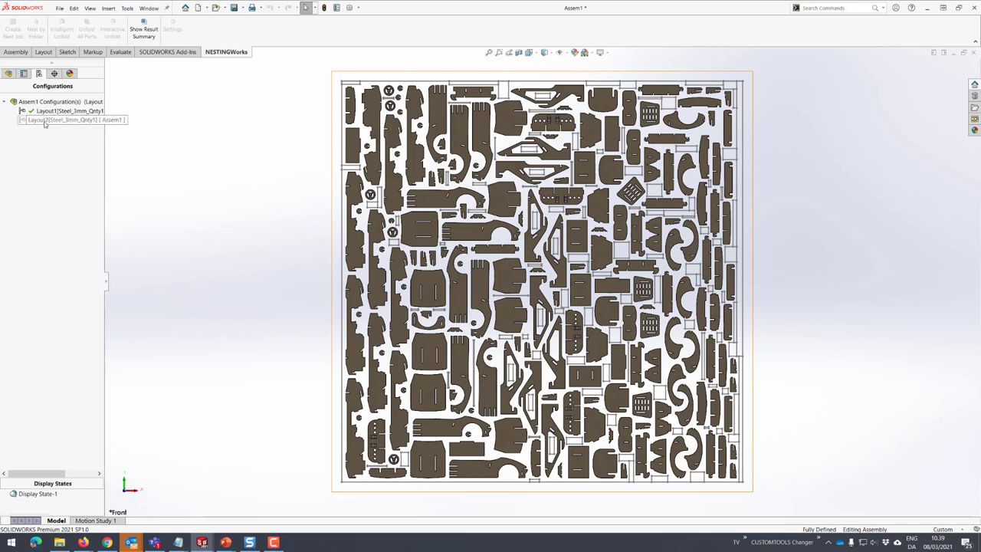
{"action": "left_click", "coordinate": [48, 121]}
{"action": "left_click", "coordinate": [46, 161]}
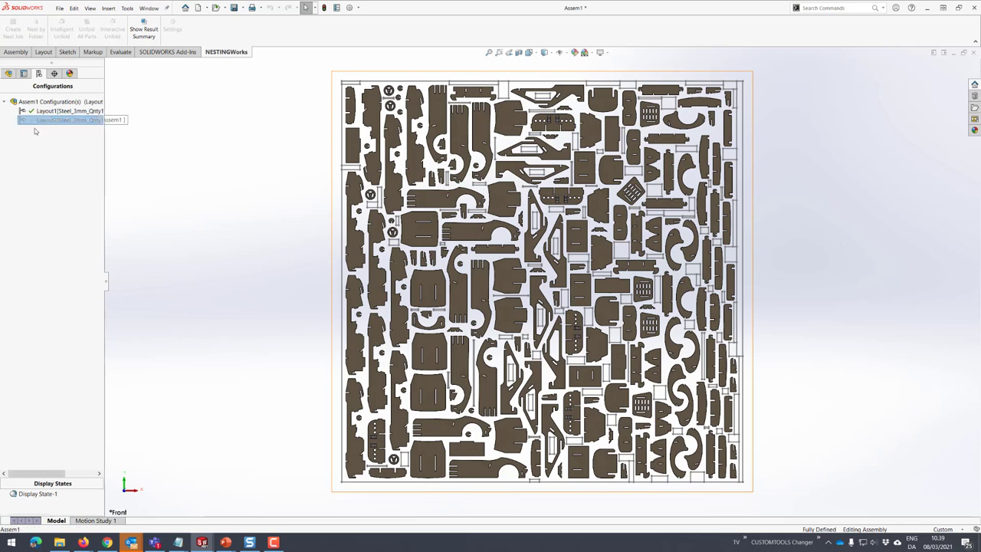
{"action": "double_click", "coordinate": [23, 121]}
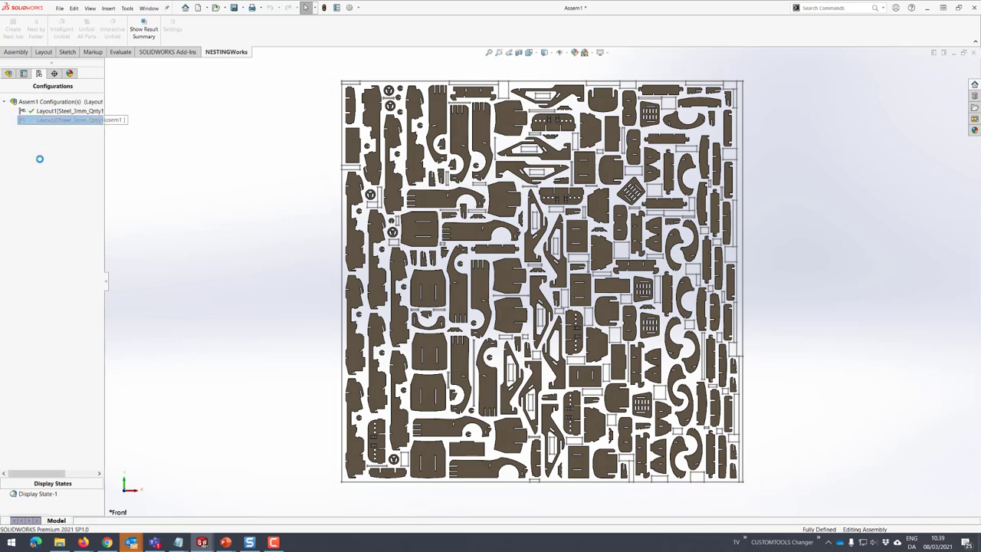
{"action": "double_click", "coordinate": [54, 112]}
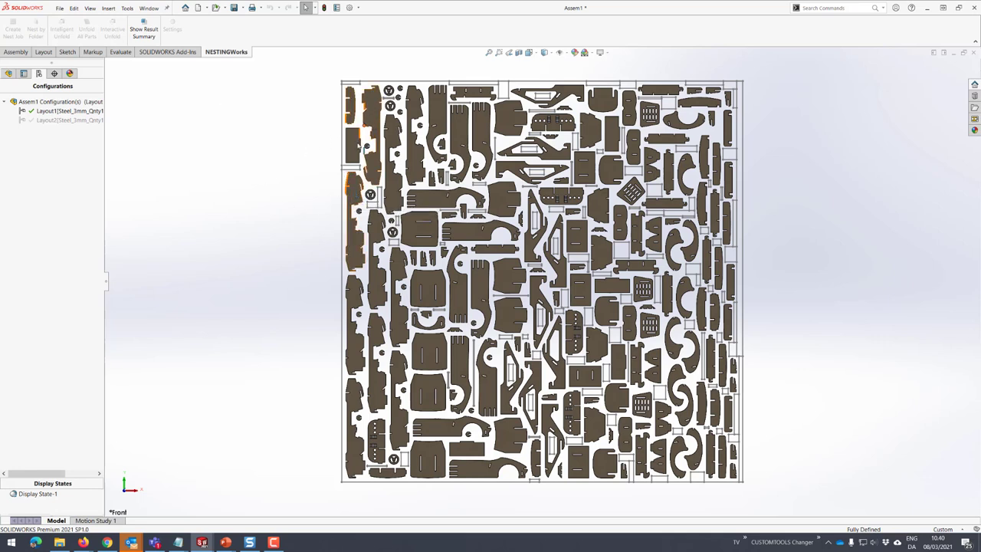
Open the RC SD 1-1 part from the nest and start a sketch on its flat face
{"action": "left_click", "coordinate": [355, 181]}
{"action": "left_click", "coordinate": [390, 154]}
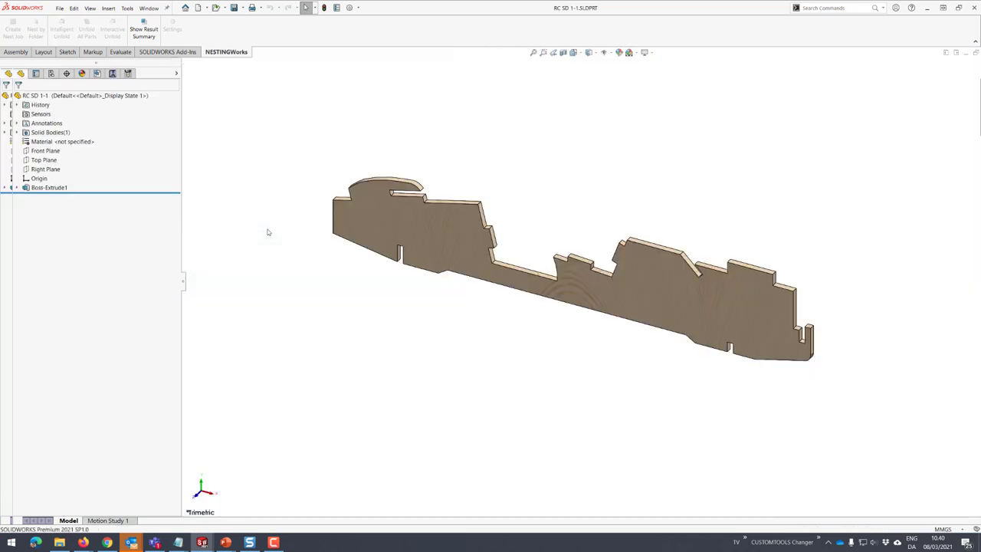
{"action": "left_click", "coordinate": [411, 221]}
{"action": "left_click", "coordinate": [442, 197]}
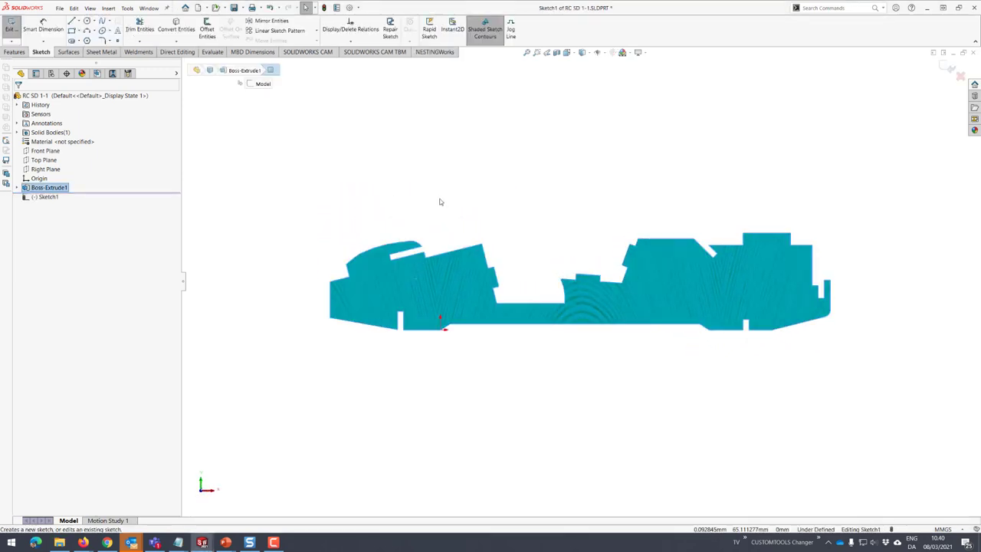
Sketch a circle on the face and cut it Through All as a round hole
{"action": "left_click", "coordinate": [86, 21]}
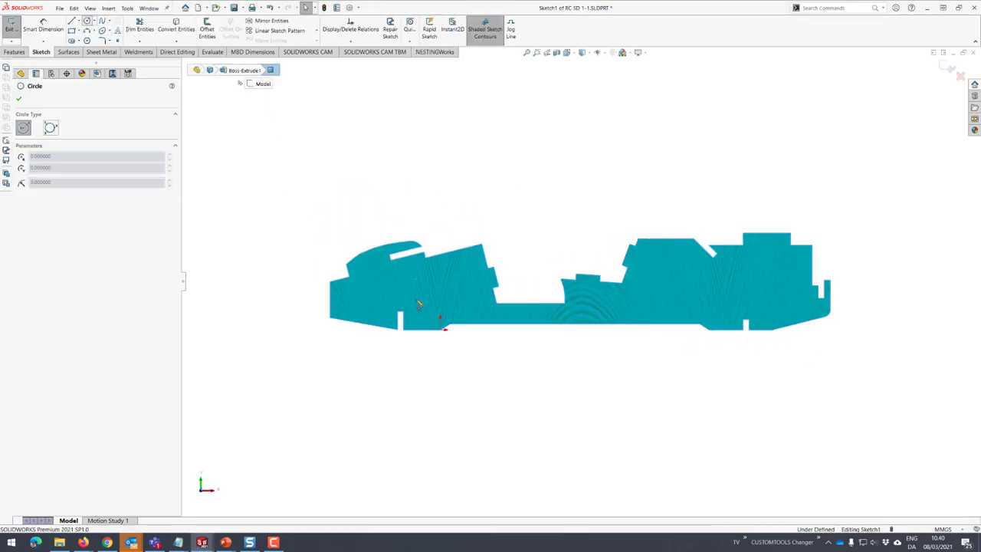
{"action": "left_click", "coordinate": [460, 291]}
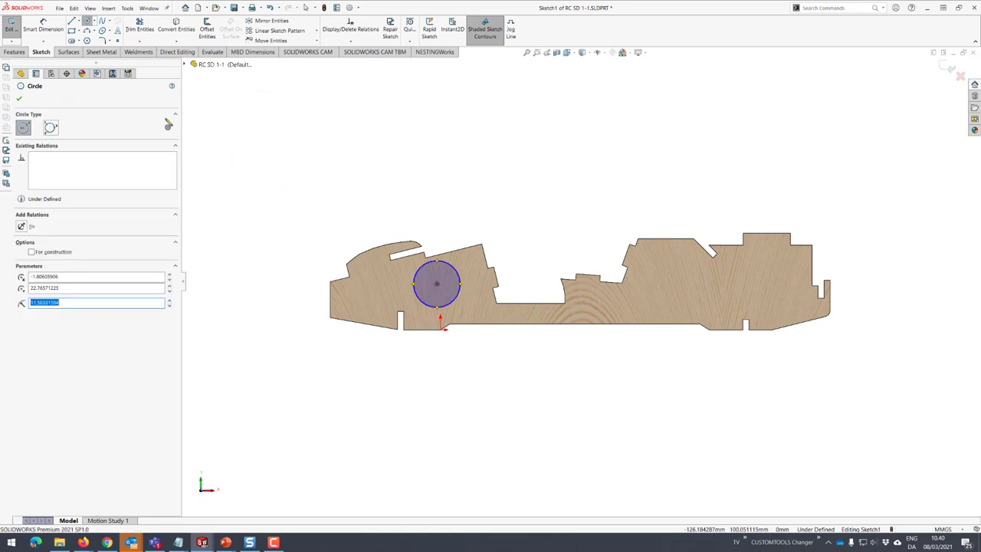
{"action": "left_click", "coordinate": [14, 52]}
{"action": "left_click", "coordinate": [131, 29]}
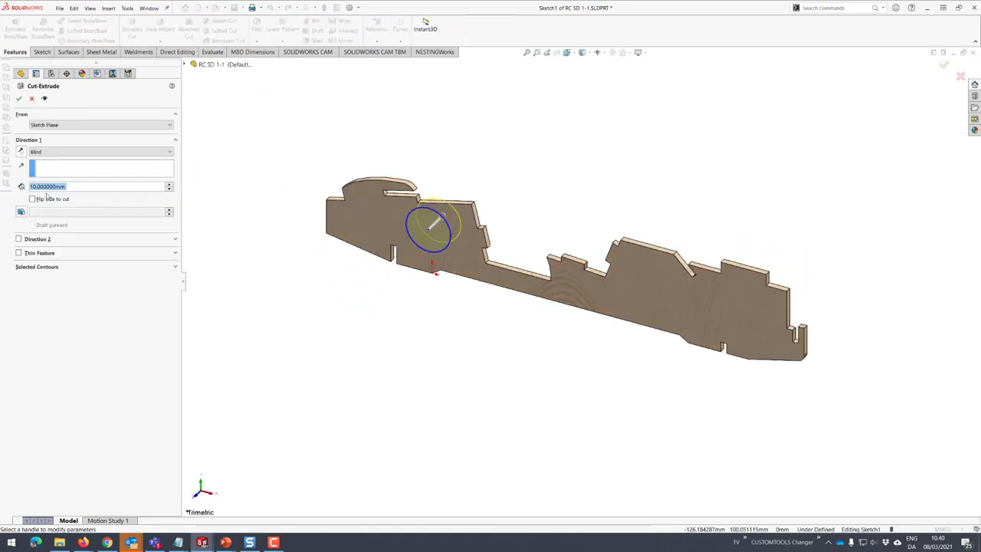
{"action": "left_click", "coordinate": [52, 152]}
{"action": "left_click", "coordinate": [54, 162]}
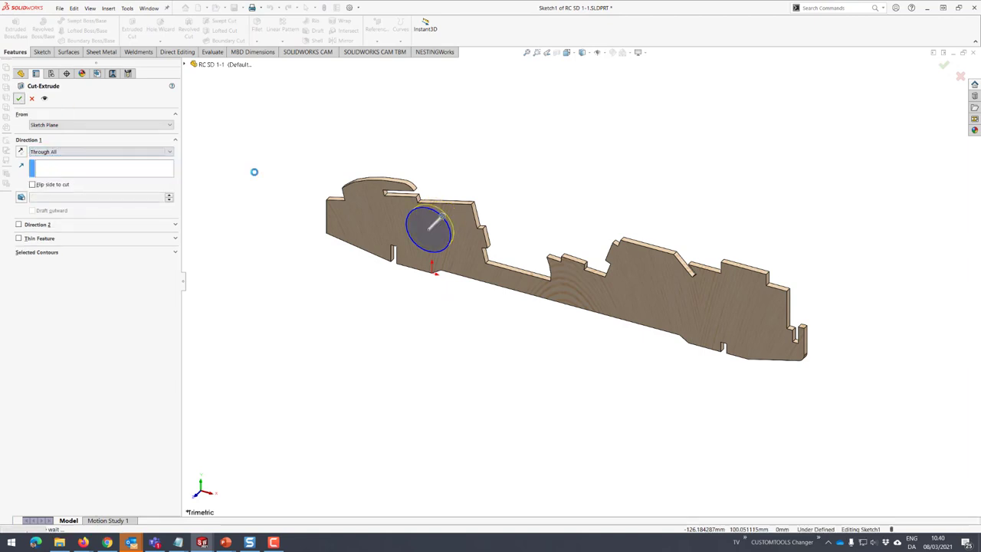
Return to Assem1 and rebuild the nest assembly with the changed part
{"action": "left_click", "coordinate": [148, 7]}
{"action": "left_click", "coordinate": [184, 108]}
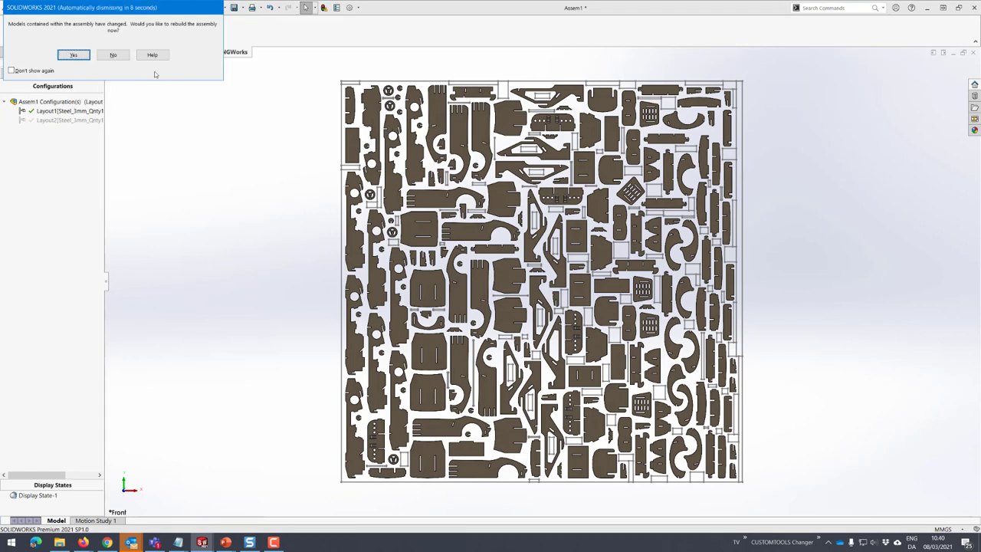
{"action": "left_click", "coordinate": [86, 54]}
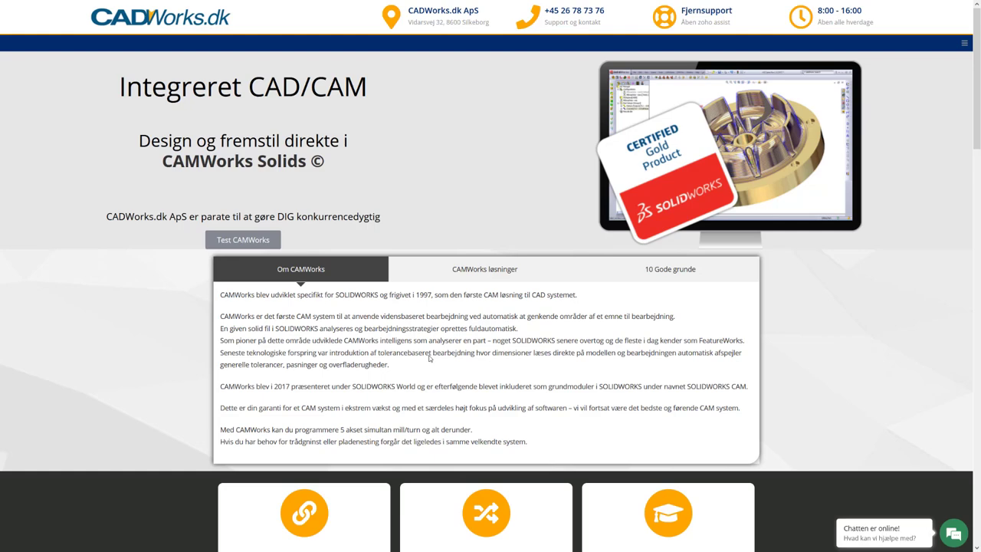
Scroll down the CADWorks.dk home page and open Se CAMWorks Bundles
{"action": "scroll", "coordinate": [429, 358], "scroll_direction": "down", "scroll_amount": 4}
{"action": "scroll", "coordinate": [443, 371], "scroll_direction": "down", "scroll_amount": 3}
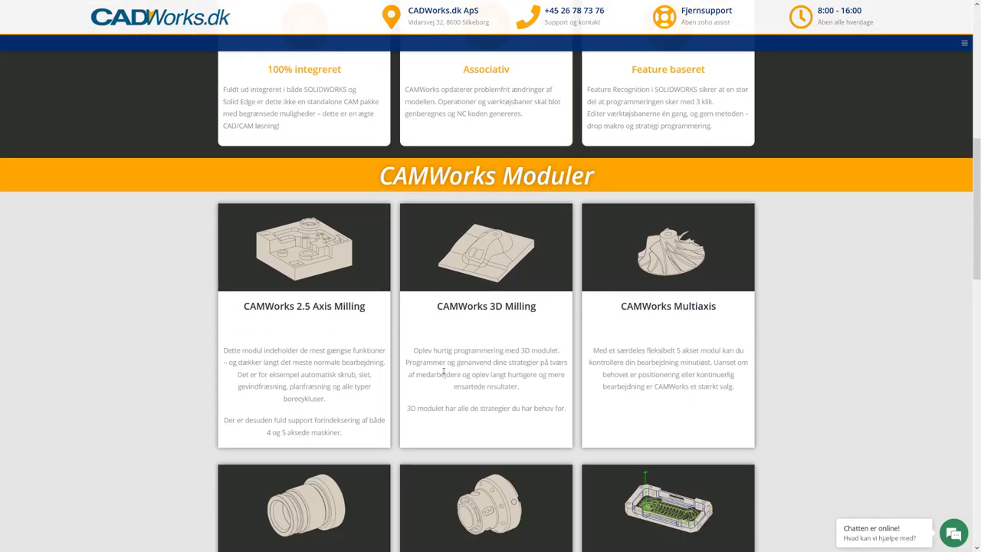
{"action": "scroll", "coordinate": [443, 371], "scroll_direction": "down", "scroll_amount": 2}
{"action": "scroll", "coordinate": [443, 371], "scroll_direction": "down", "scroll_amount": 3}
{"action": "scroll", "coordinate": [443, 374], "scroll_direction": "down", "scroll_amount": 2}
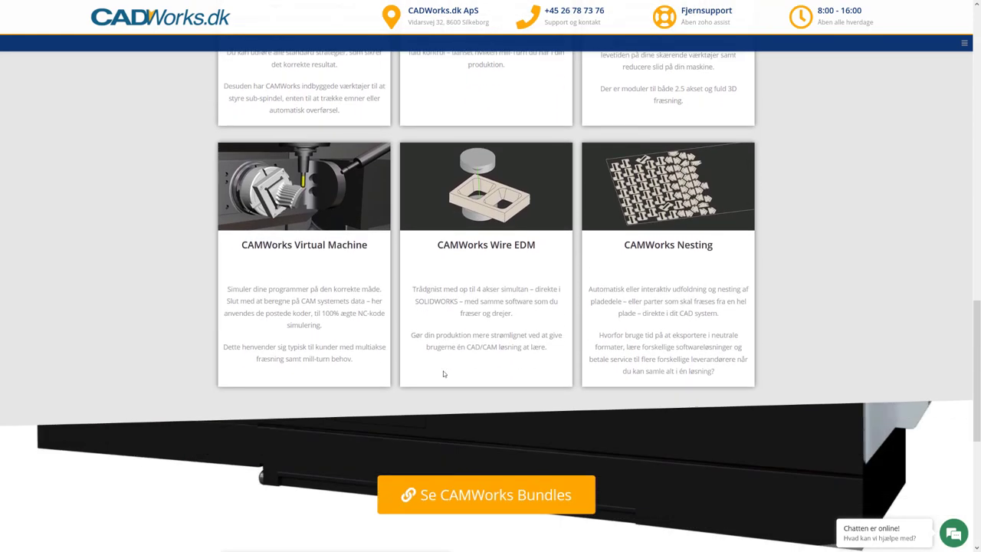
{"action": "scroll", "coordinate": [443, 374], "scroll_direction": "down", "scroll_amount": 1}
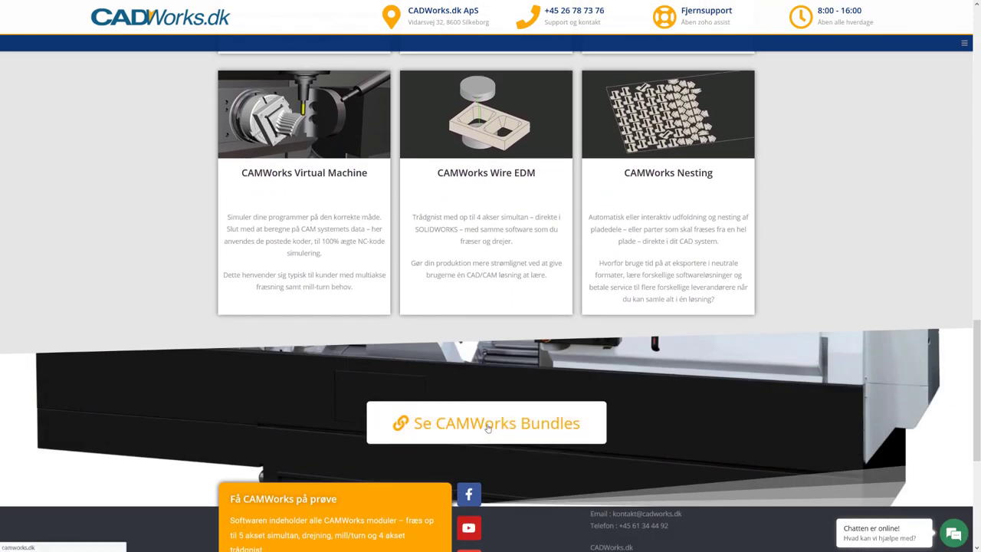
{"action": "left_click", "coordinate": [487, 423]}
Scroll the bundles page and open the CAMWorks Prisliste price list
{"action": "scroll", "coordinate": [487, 427], "scroll_direction": "down", "scroll_amount": 2}
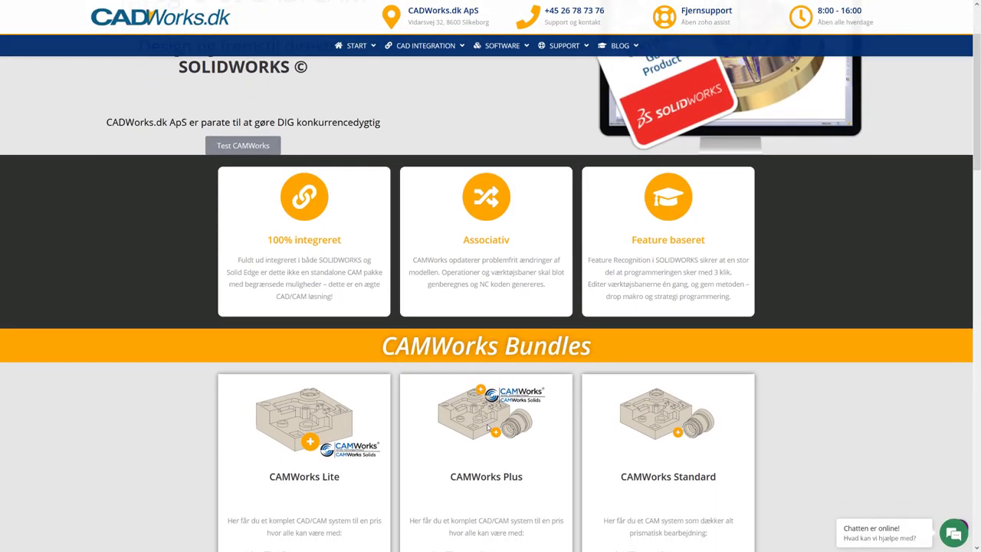
{"action": "scroll", "coordinate": [488, 427], "scroll_direction": "down", "scroll_amount": 1}
{"action": "scroll", "coordinate": [487, 427], "scroll_direction": "down", "scroll_amount": 3}
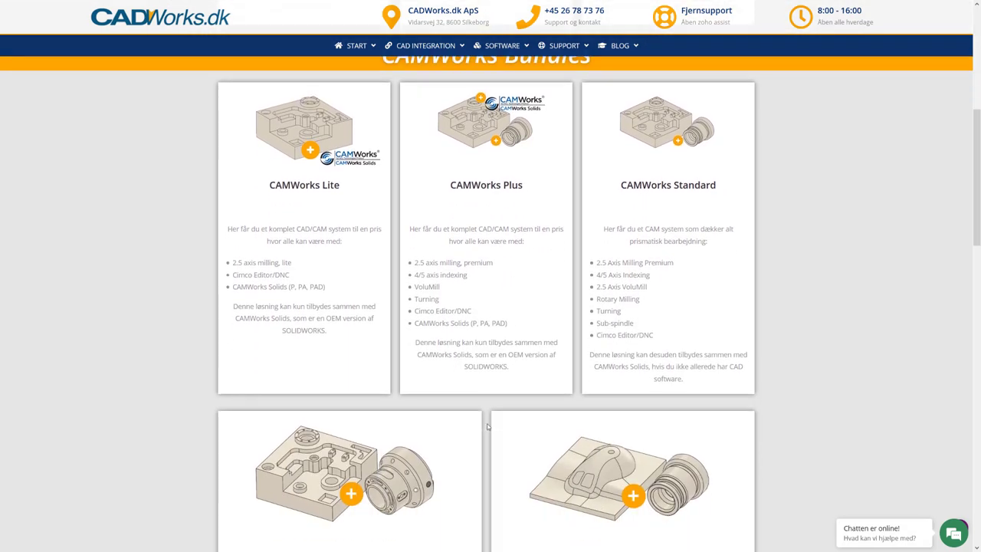
{"action": "scroll", "coordinate": [488, 427], "scroll_direction": "down", "scroll_amount": 3}
{"action": "scroll", "coordinate": [487, 427], "scroll_direction": "down", "scroll_amount": 2}
{"action": "scroll", "coordinate": [487, 427], "scroll_direction": "down", "scroll_amount": 1}
{"action": "scroll", "coordinate": [487, 427], "scroll_direction": "down", "scroll_amount": 3}
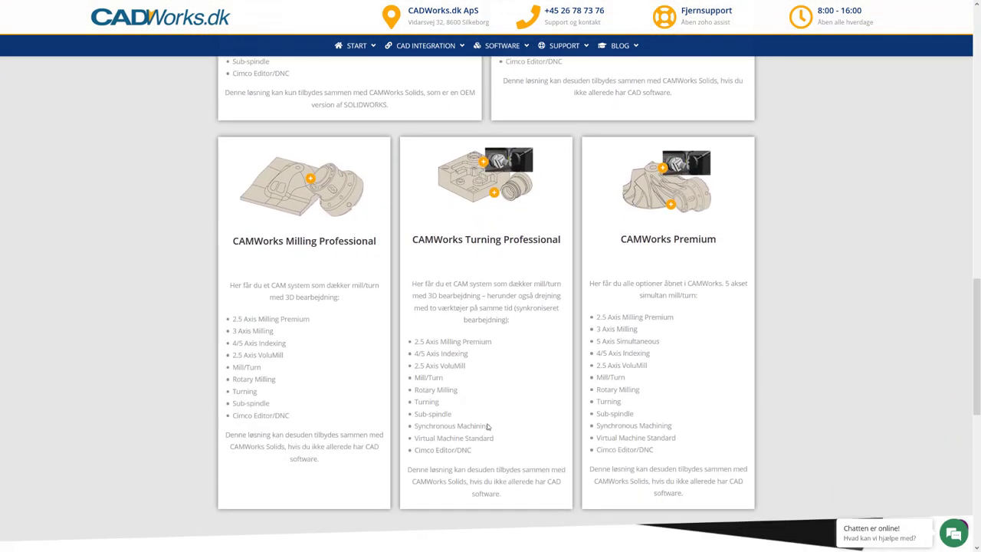
{"action": "scroll", "coordinate": [487, 427], "scroll_direction": "down", "scroll_amount": 3}
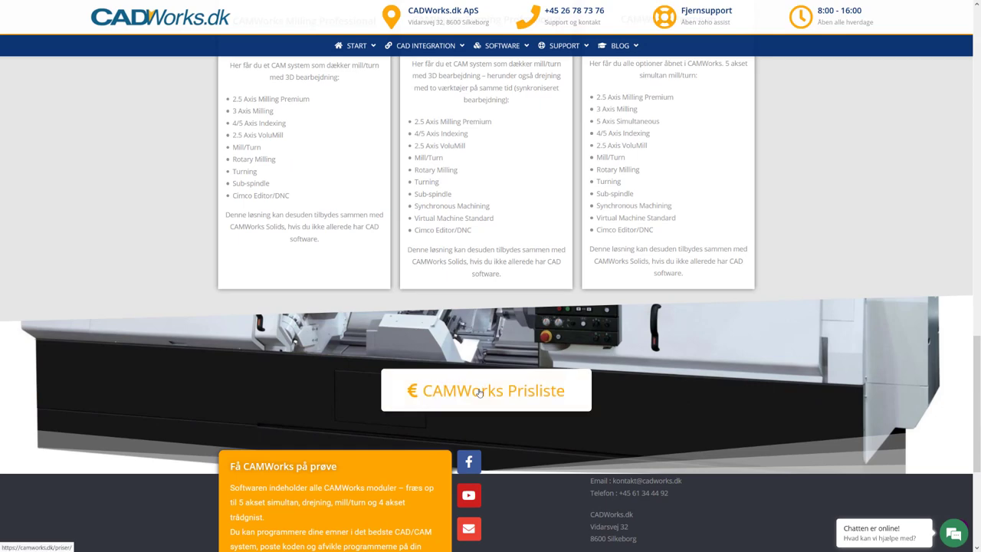
{"action": "left_click", "coordinate": [479, 392]}
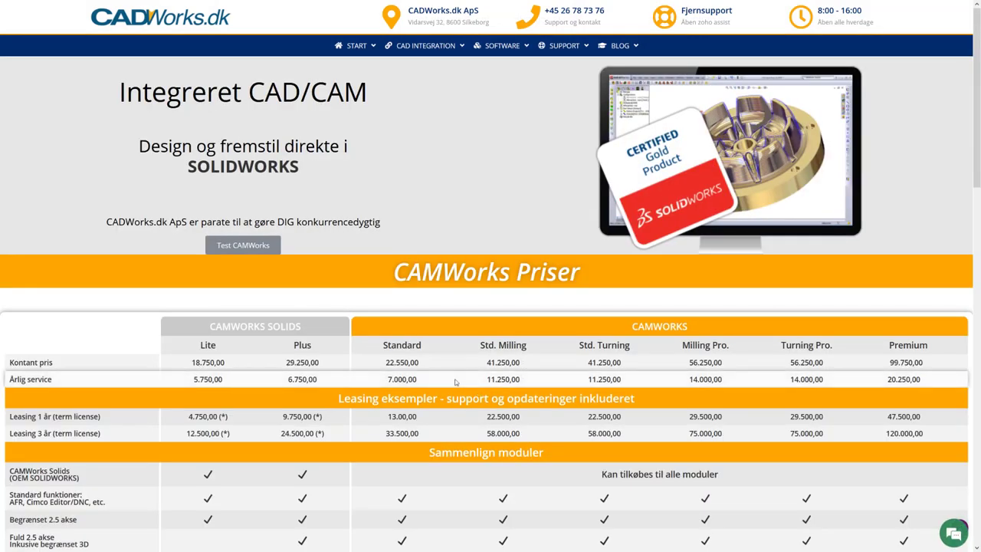
Scroll down to the NESTINGWorks offer priced at DKK 16.500,00
{"action": "scroll", "coordinate": [456, 382], "scroll_direction": "down", "scroll_amount": 3}
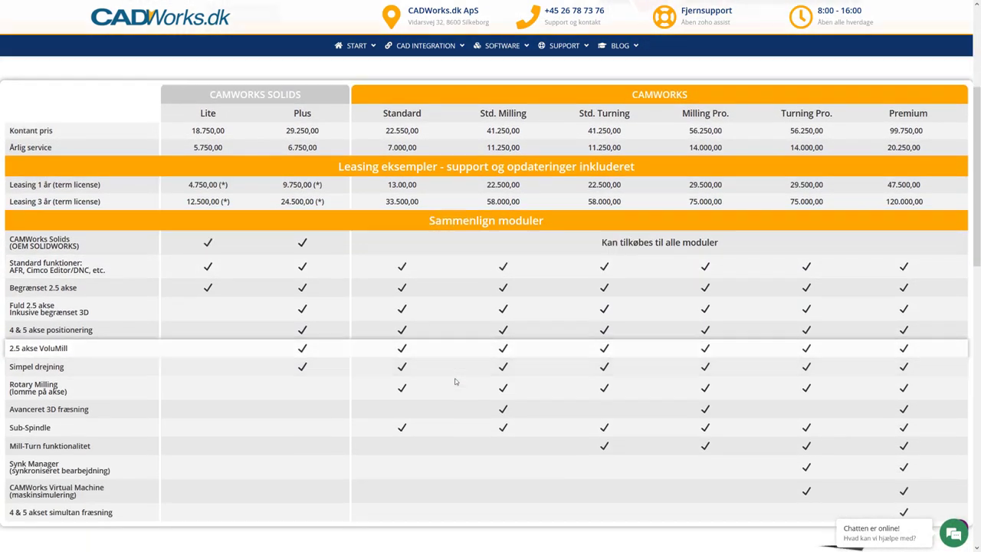
{"action": "scroll", "coordinate": [456, 382], "scroll_direction": "down", "scroll_amount": 3}
{"action": "scroll", "coordinate": [455, 382], "scroll_direction": "down", "scroll_amount": 3}
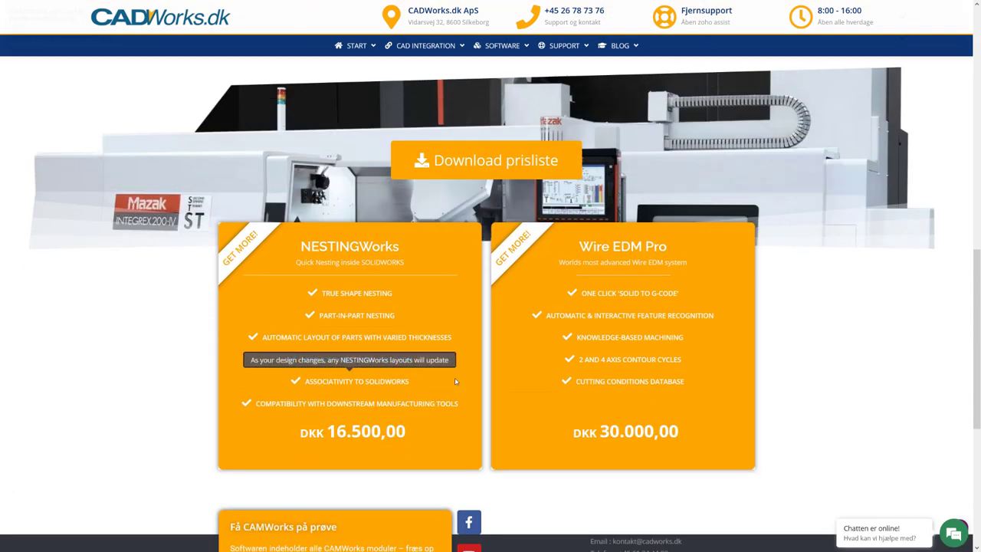
{"action": "scroll", "coordinate": [455, 382], "scroll_direction": "down", "scroll_amount": 1}
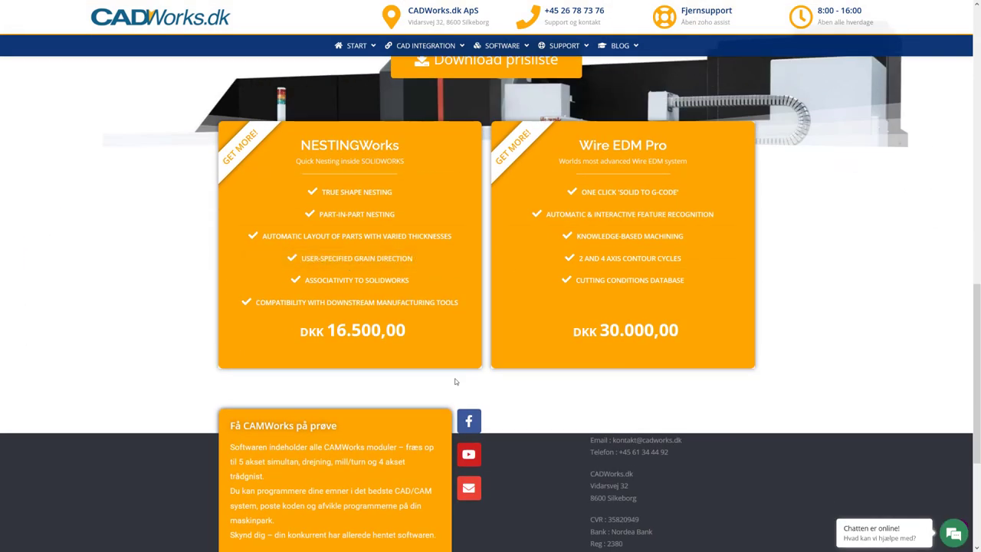